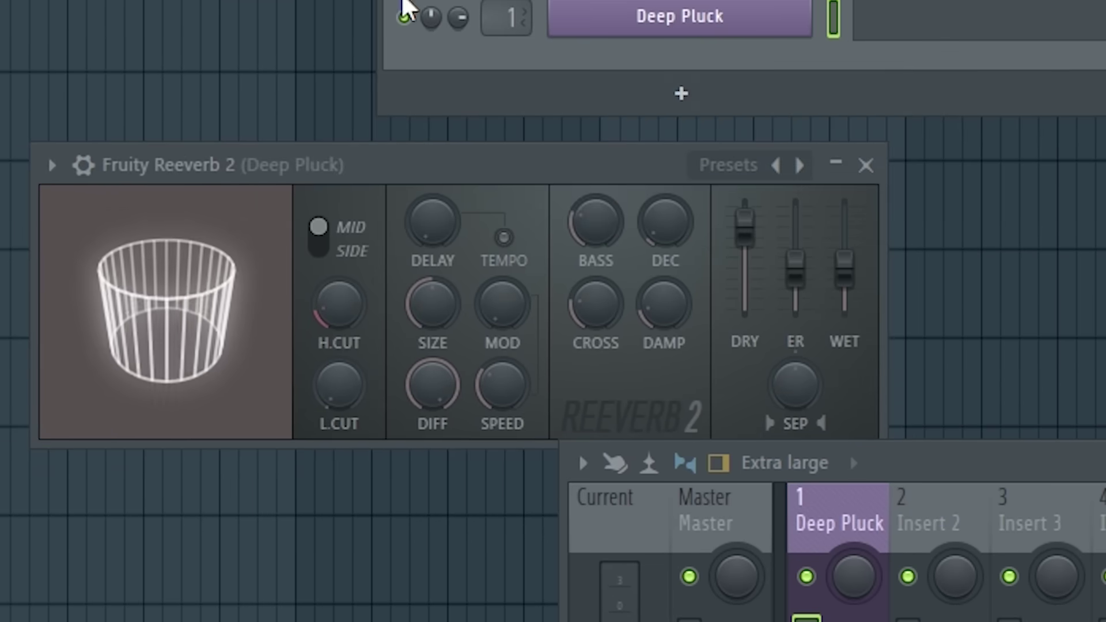
Replace Fruity Reeverb 2 on the Deep Pluck mixer track with Fruity Convolver
left_click_drag(374, 167, 354, 141)
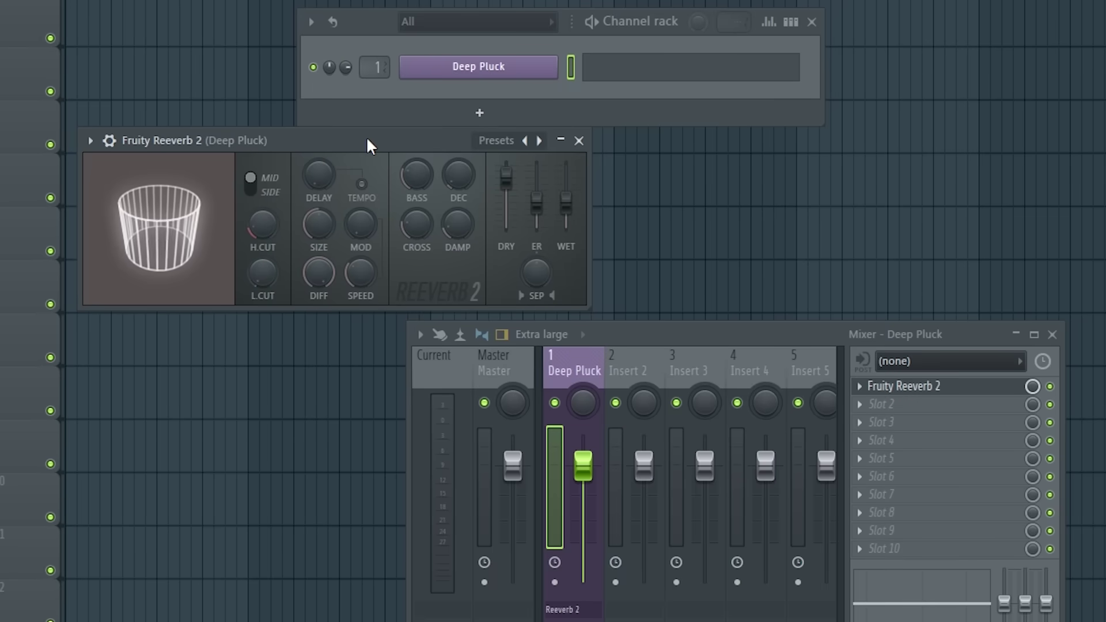
left_click(859, 386)
mouse_move(1035, 391)
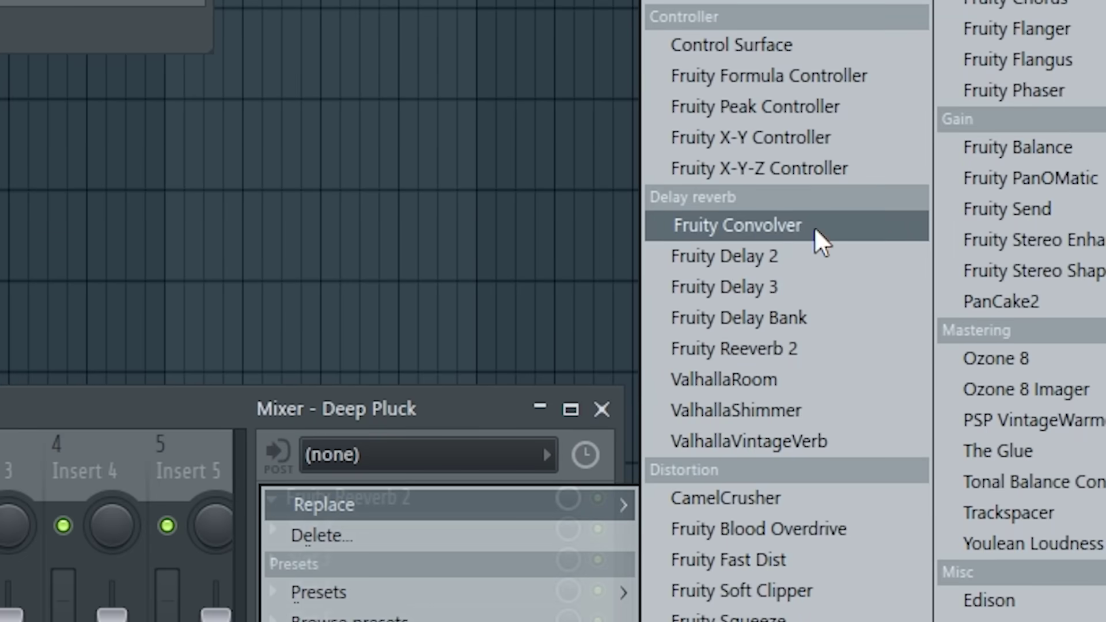
left_click(822, 239)
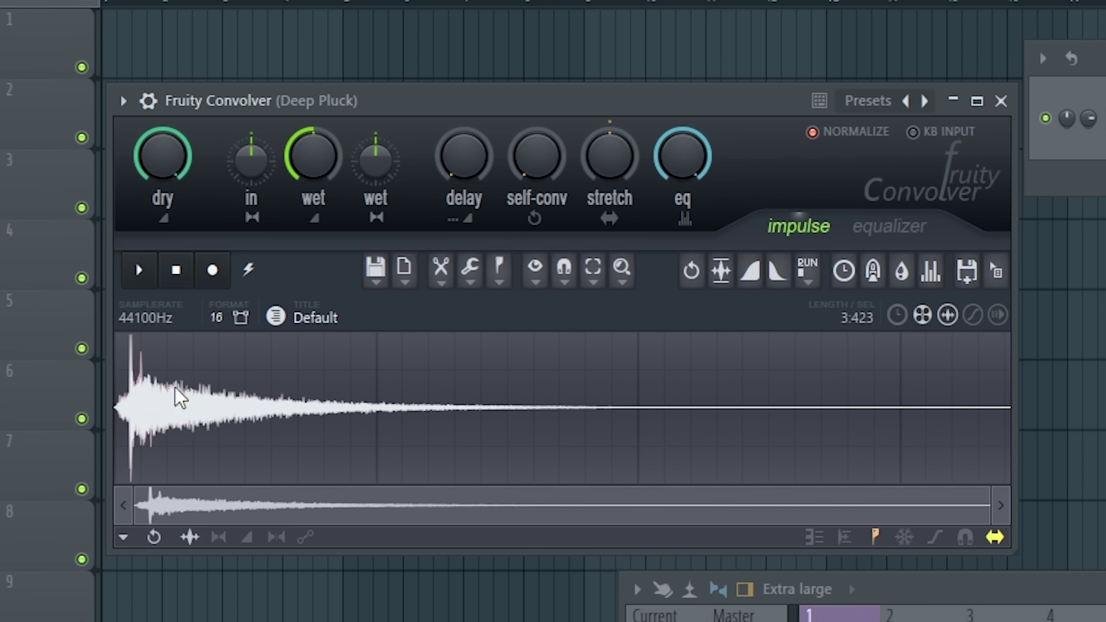
Preview the default impulse in Fruity Convolver and stop playback
left_click(140, 272)
left_click(140, 272)
left_click(183, 282)
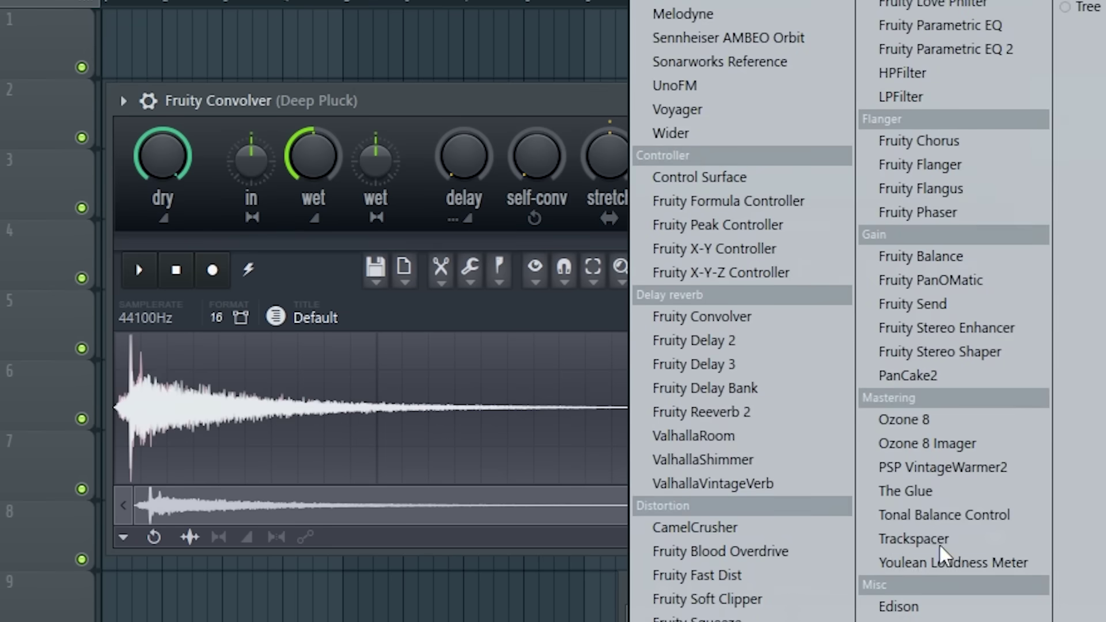
Load ValhallaVintageVerb into the effect slot below Fruity Convolver on the Deep Pluck track
left_click(783, 484)
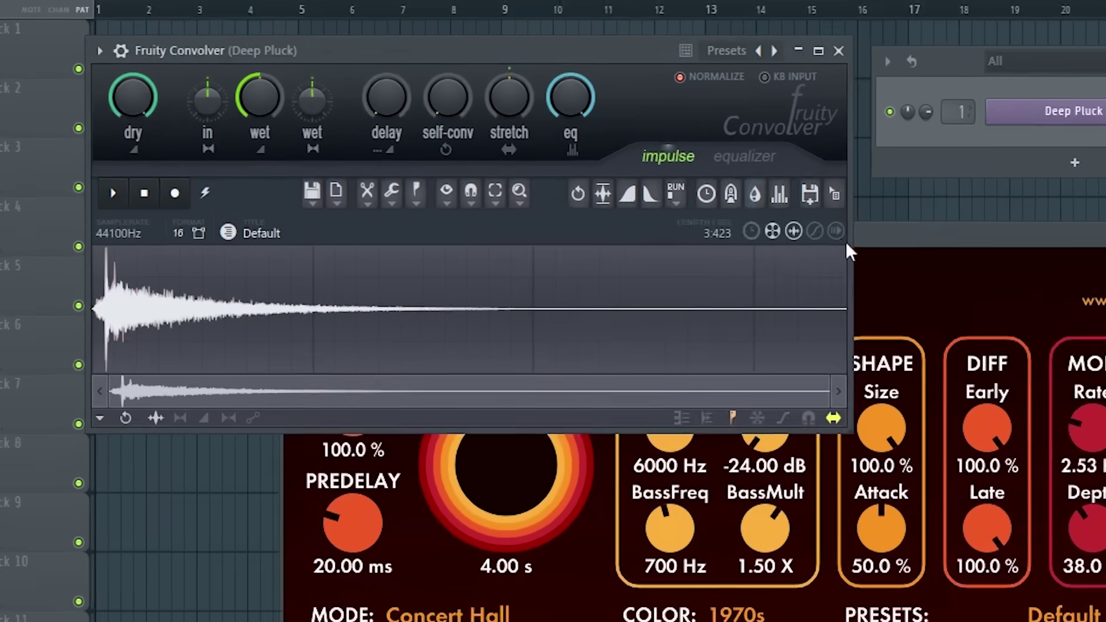
left_click_drag(849, 239, 917, 195)
left_click(180, 173)
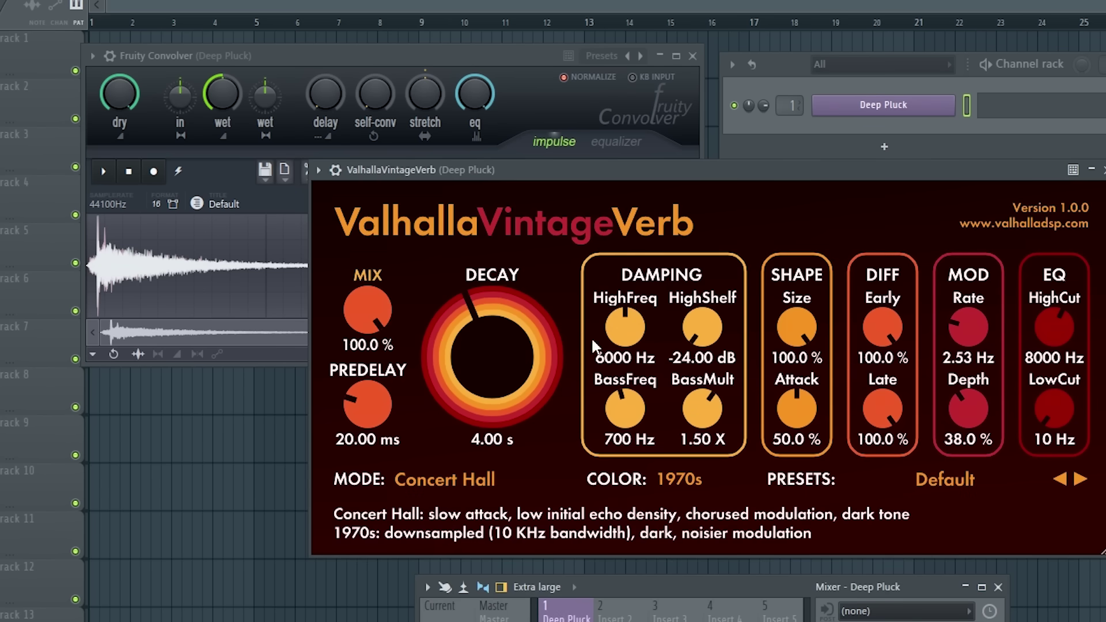
Move Fruity Convolver clear of the mixer and load Edison into the slot after ValhallaVintageVerb
left_click_drag(213, 54, 185, 32)
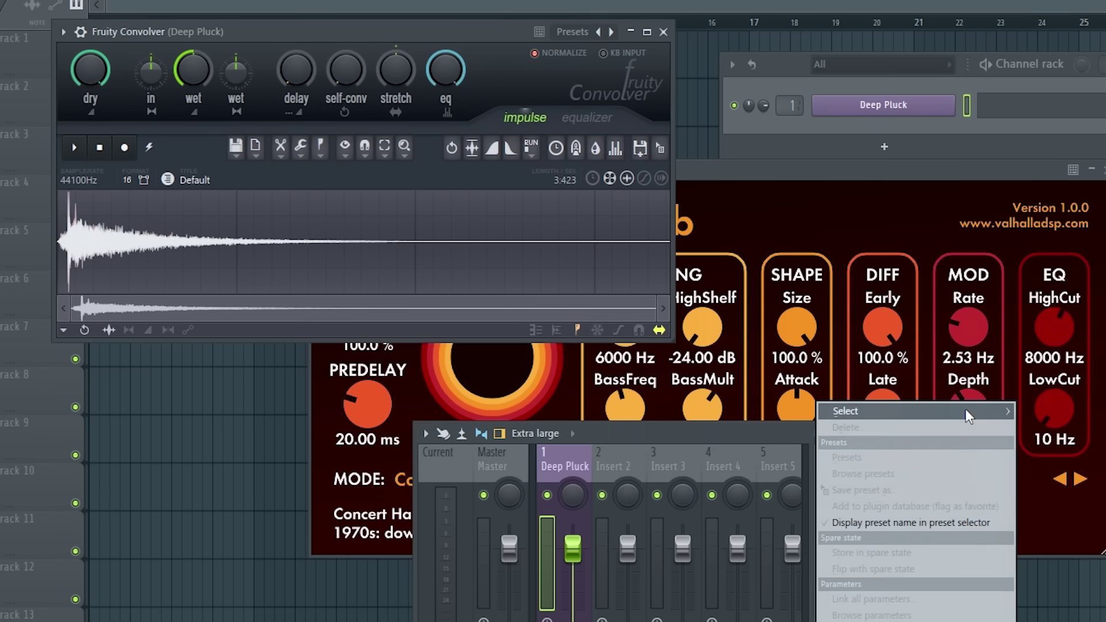
mouse_move(835, 412)
left_click(1060, 322)
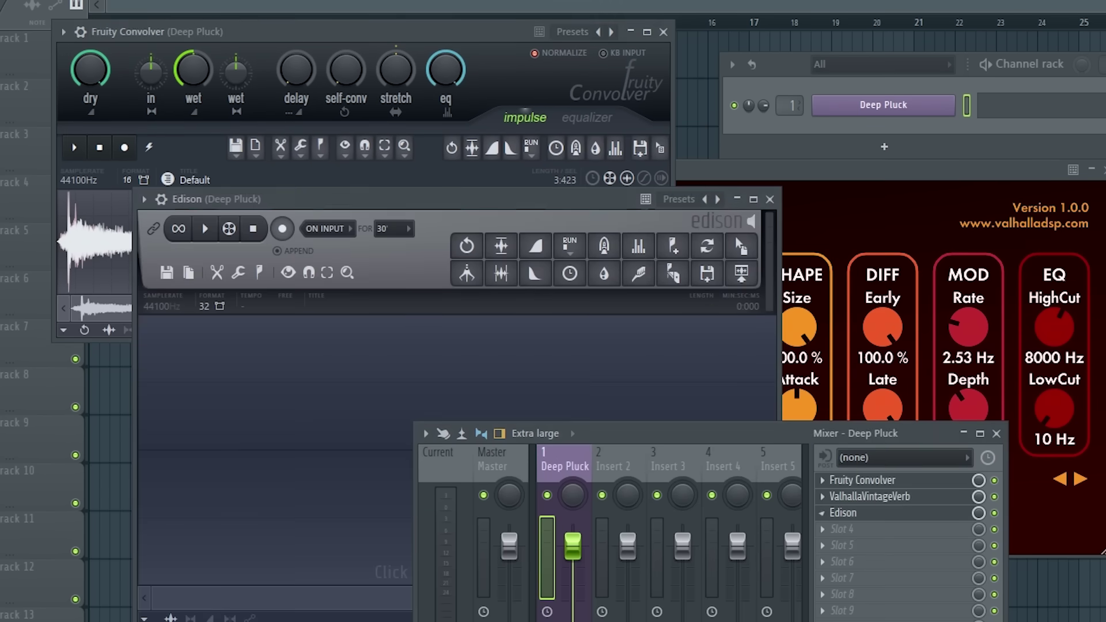
Arm Edison to record on input and send a test impulse from Fruity Convolver through ValhallaVintageVerb
left_click(282, 228)
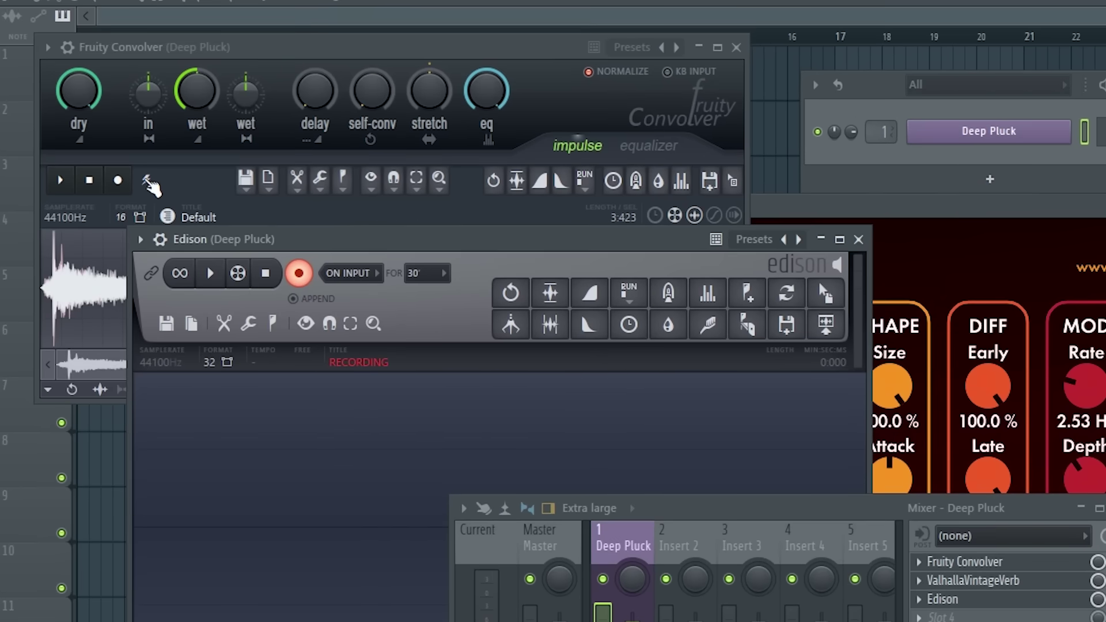
left_click(149, 183)
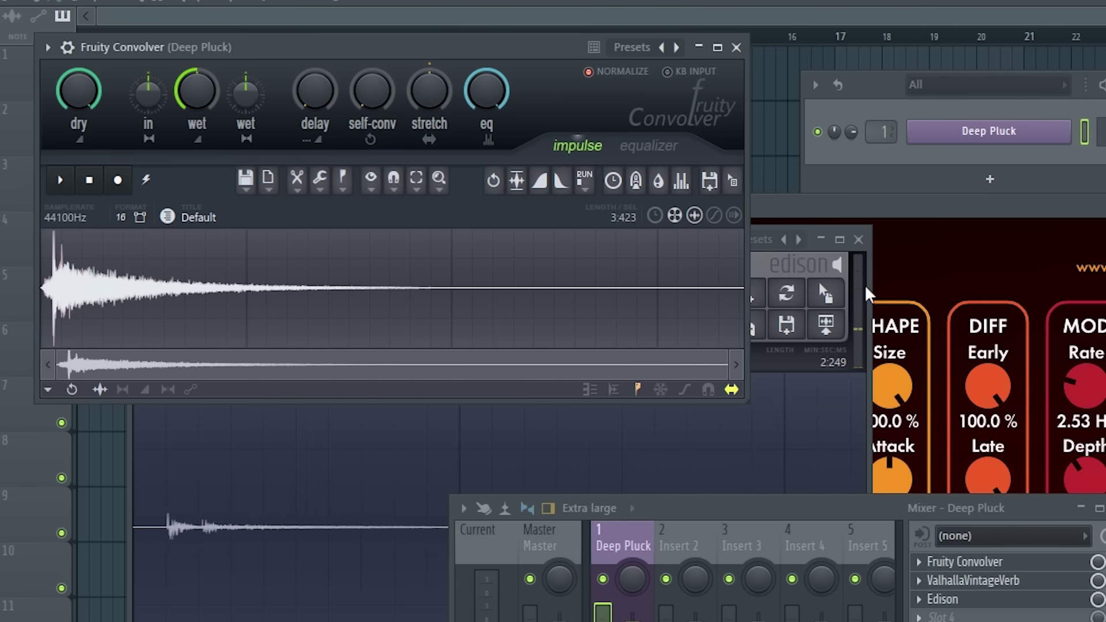
Bring Edison forward and transfer its recorded reverb response into Fruity Convolver as the impulse
left_click(772, 239)
left_click_drag(353, 247, 521, 273)
left_click_drag(1003, 320, 160, 268)
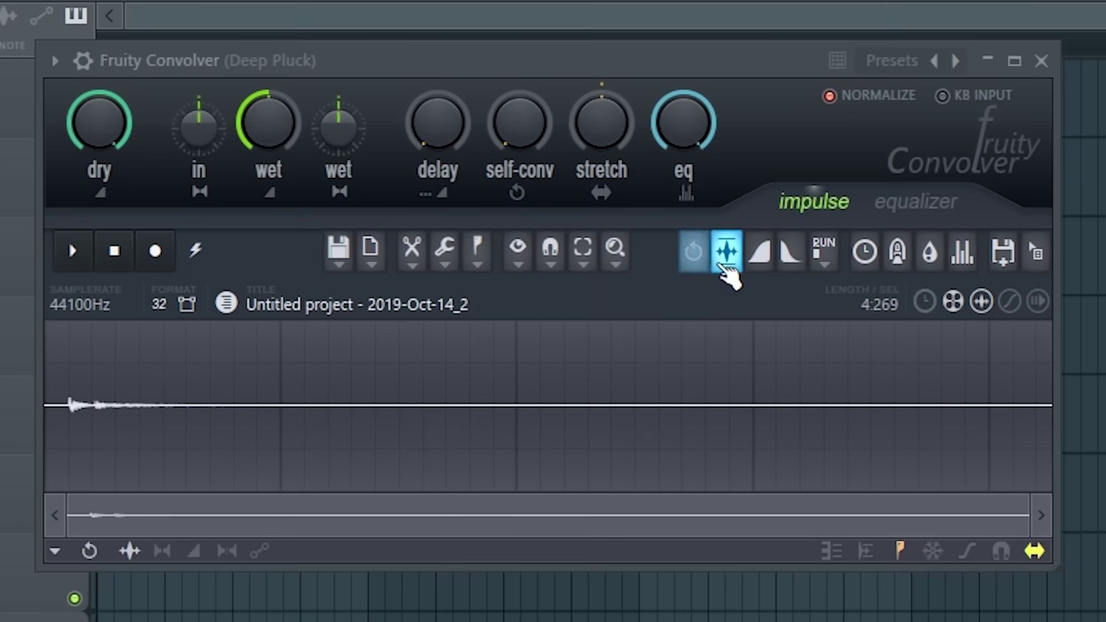
Normalize the imported impulse in Fruity Convolver and trim its side noise
left_click(728, 271)
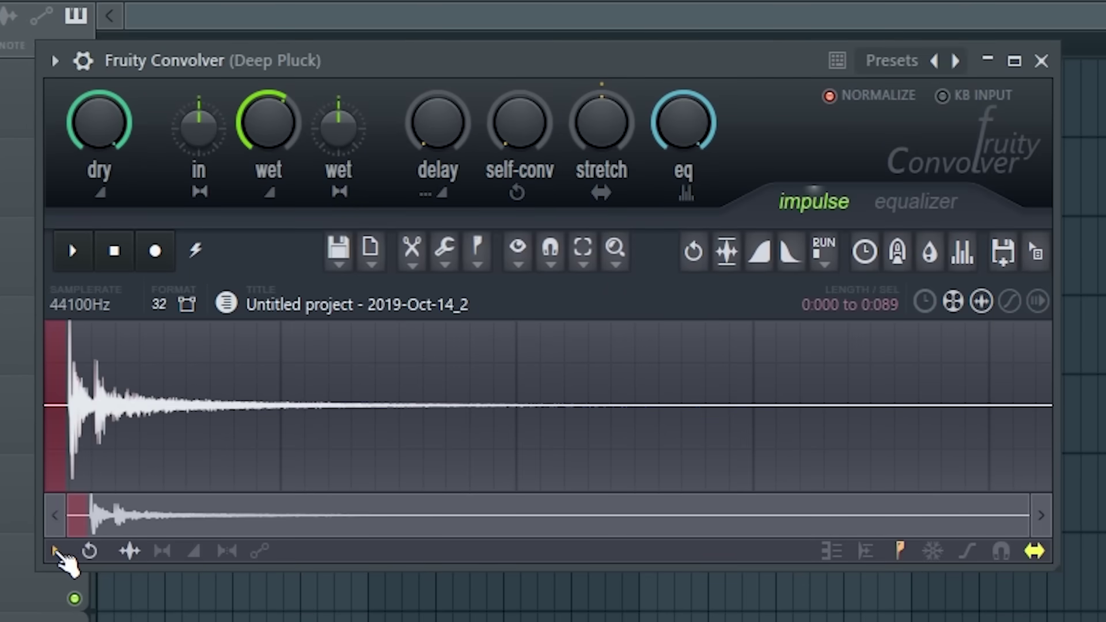
left_click(55, 552)
mouse_move(127, 603)
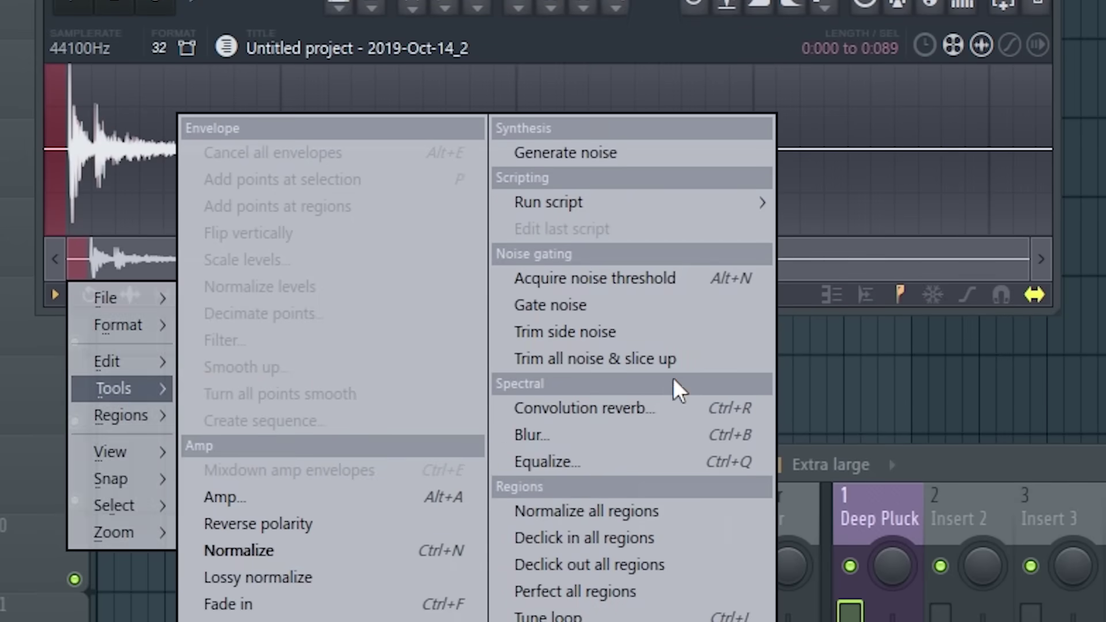
left_click(695, 331)
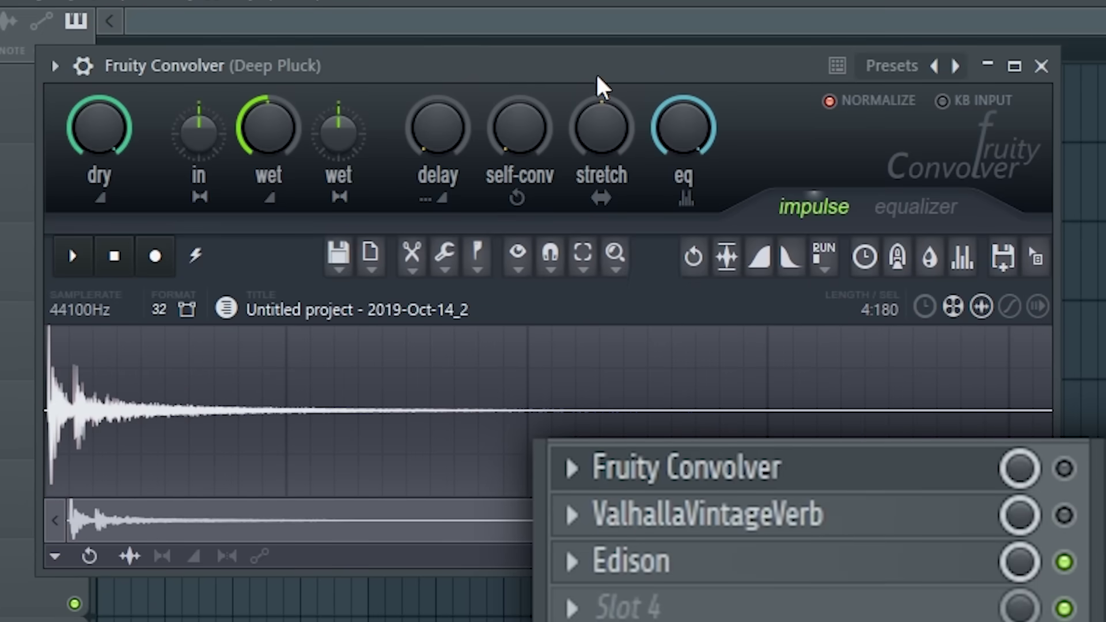
Compare the original ValhallaVintageVerb with the captured Fruity Convolver reverb by enabling them alternately
left_click(1065, 516)
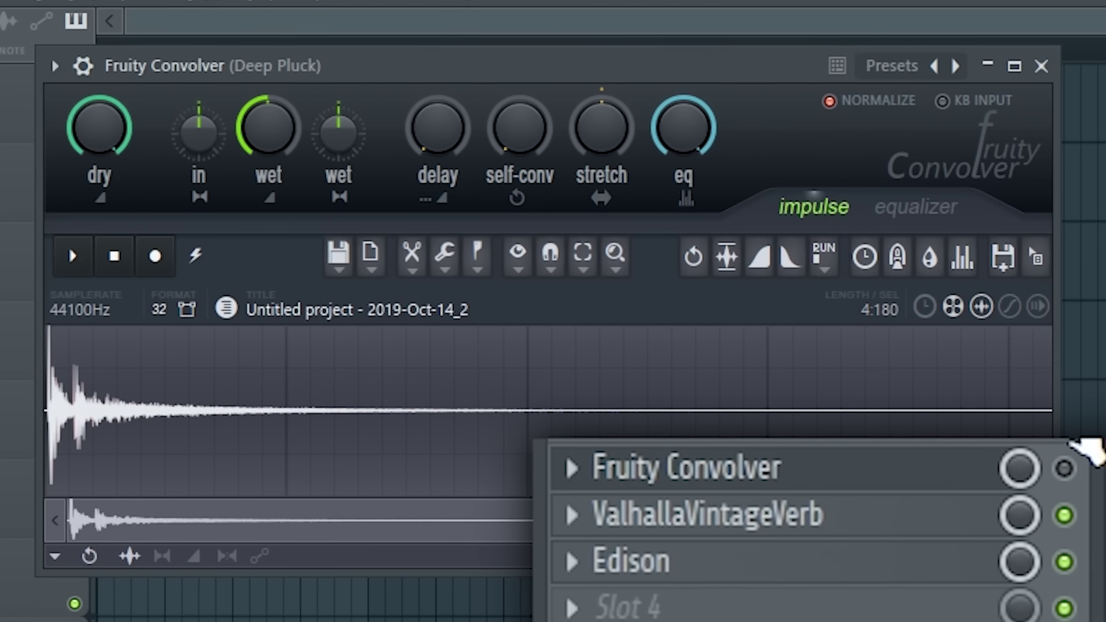
left_click(1065, 468)
left_click(1065, 515)
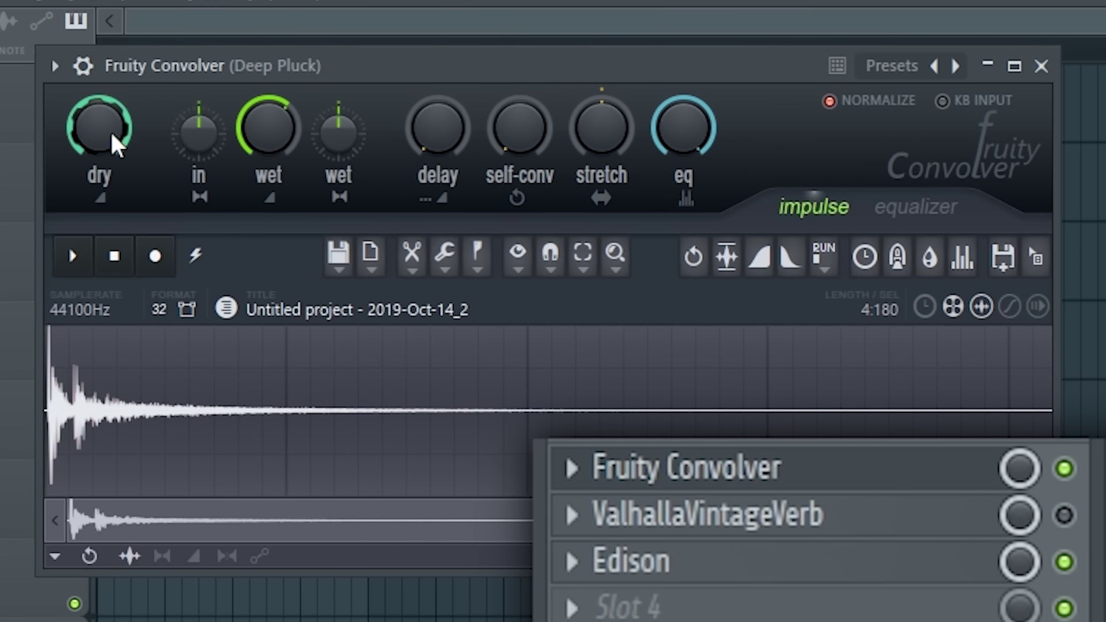
left_click(1065, 516)
left_click(1065, 469)
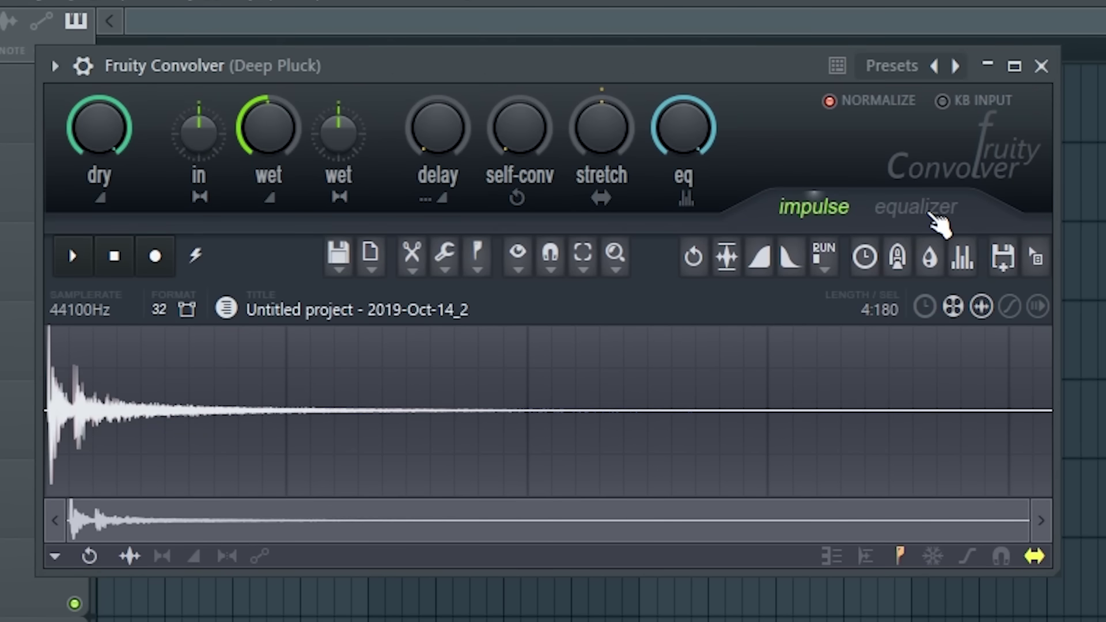
Cut the low end in Fruity Convolver's equalizer, with an added curve point at minimum level slightly above 200 Hz
left_click(927, 214)
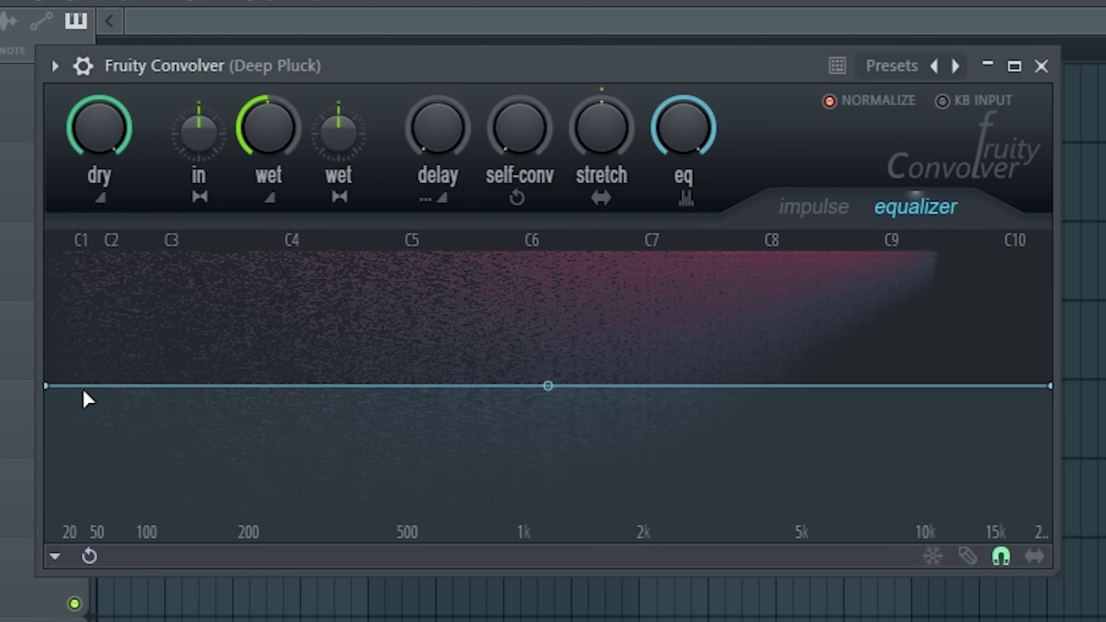
left_click_drag(48, 386, 47, 541)
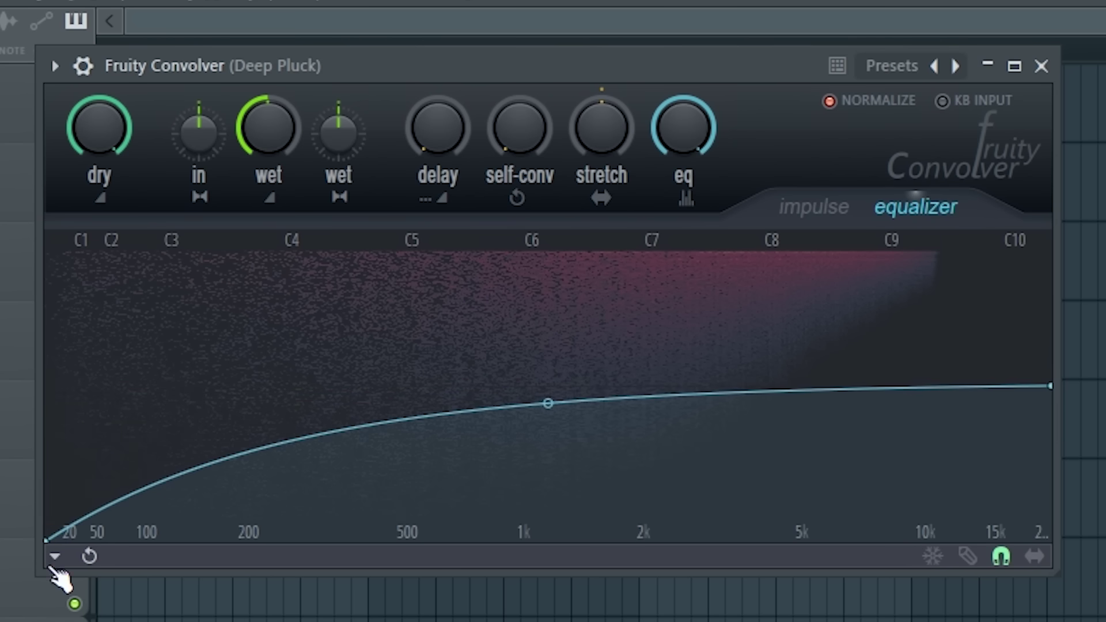
right_click(215, 462)
left_click_drag(215, 461, 267, 540)
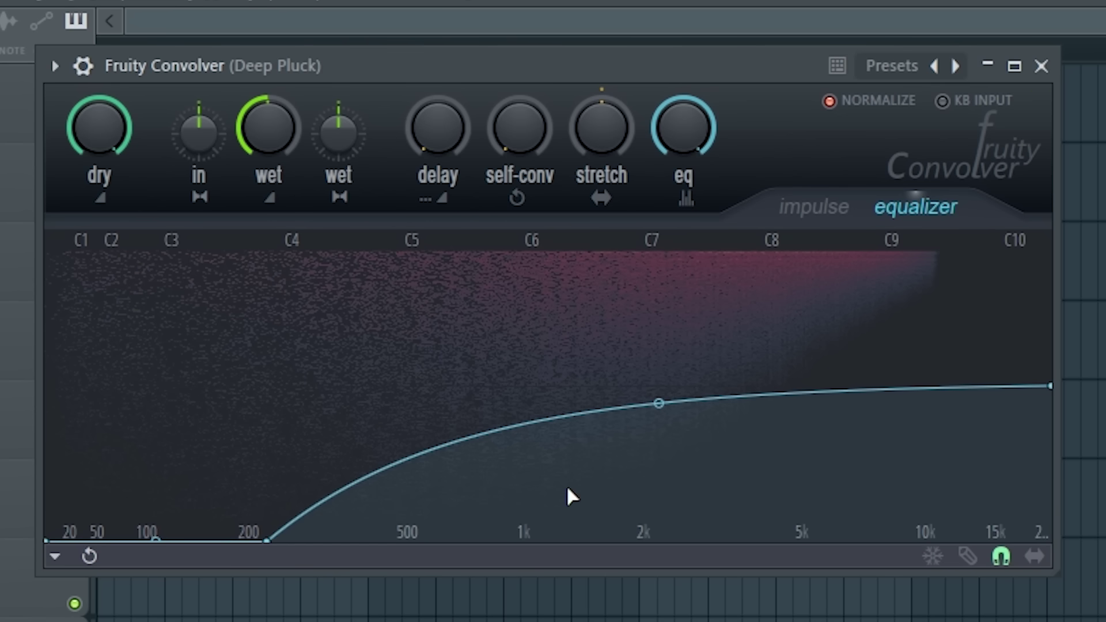
left_click(55, 66)
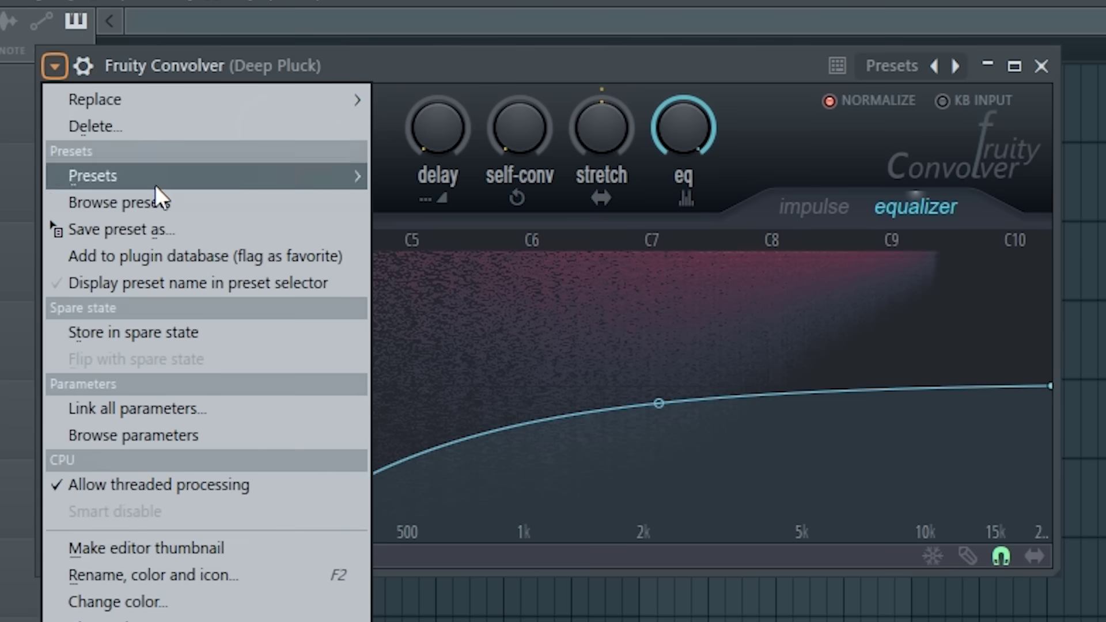
left_click(371, 68)
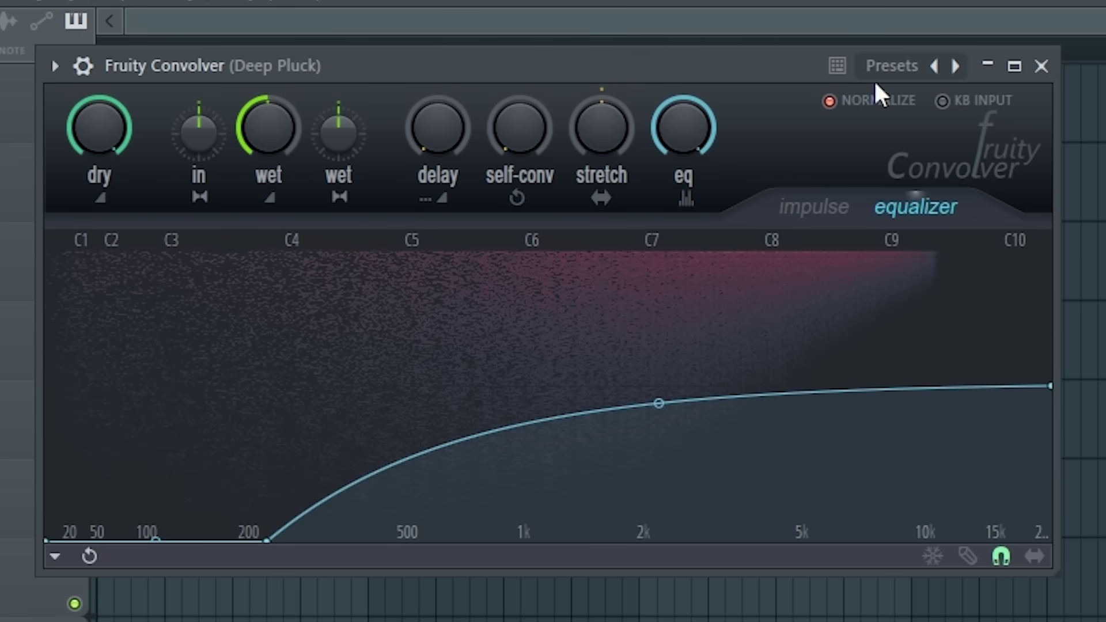
left_click(885, 67)
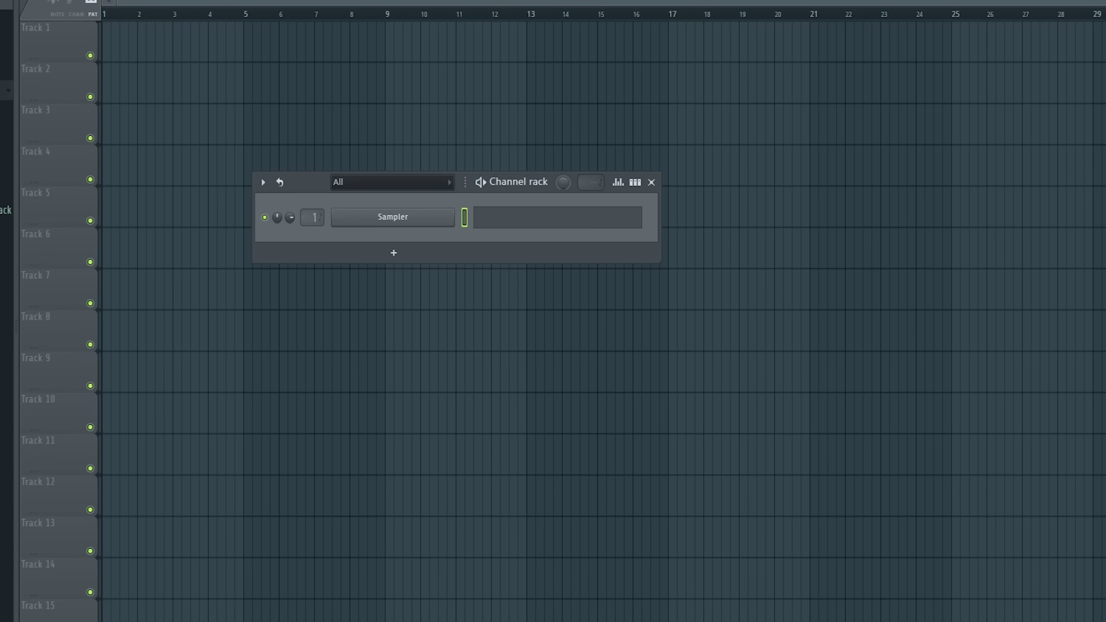
Show the mixer and insert a Patcher instrument from the Sampler channel in the channel rack
key("F9")
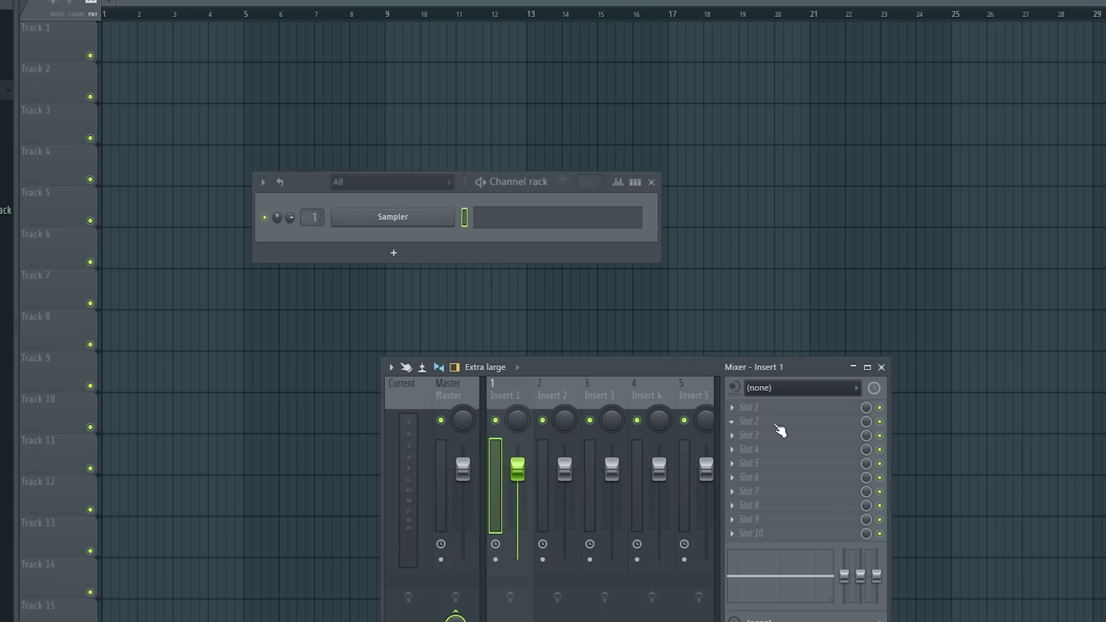
right_click(414, 220)
mouse_move(507, 328)
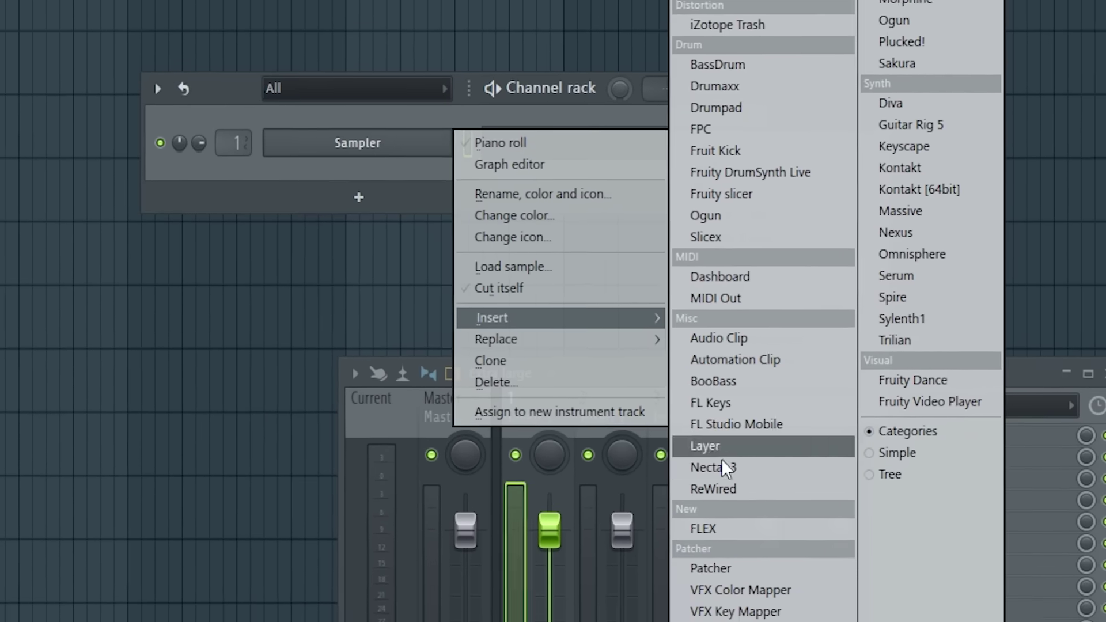
left_click(642, 495)
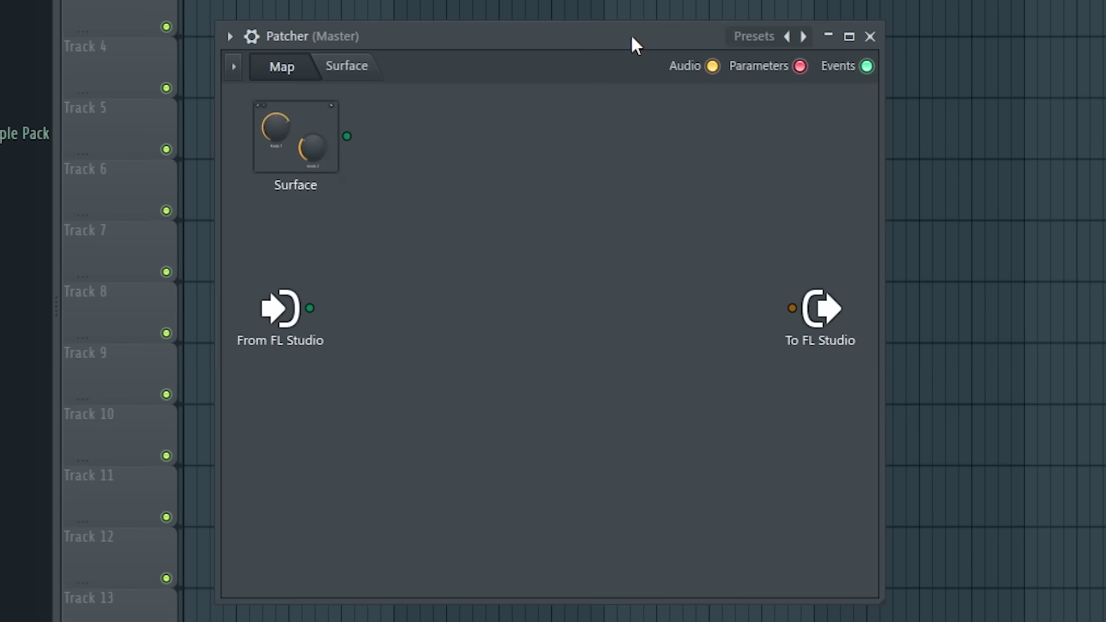
Load the WiseLabs YottaSaw preset in Patcher
left_click(752, 37)
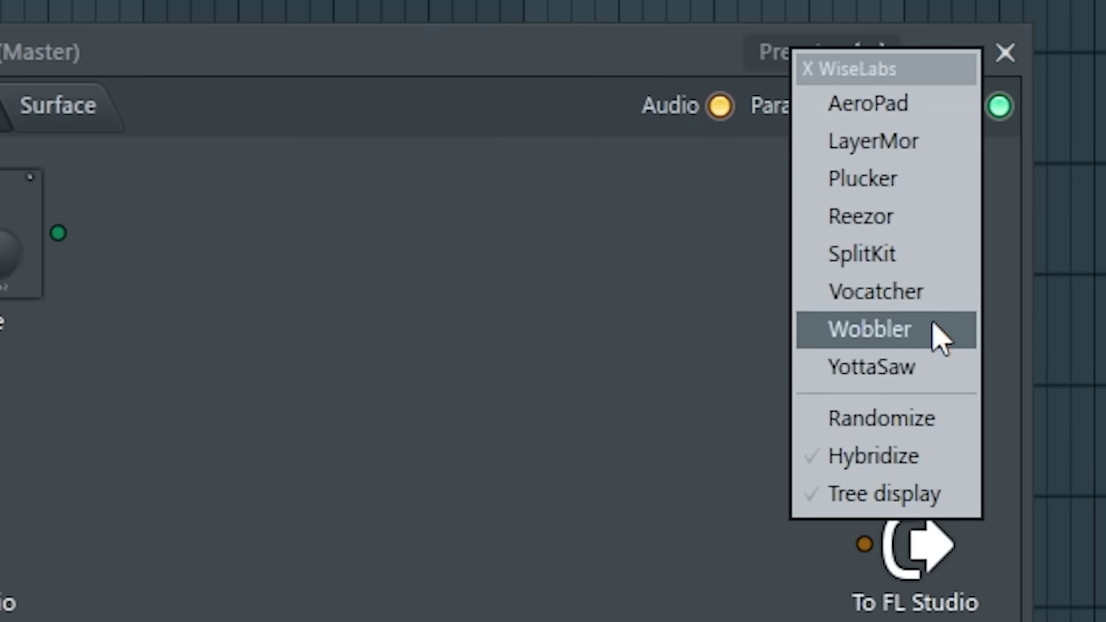
left_click(933, 376)
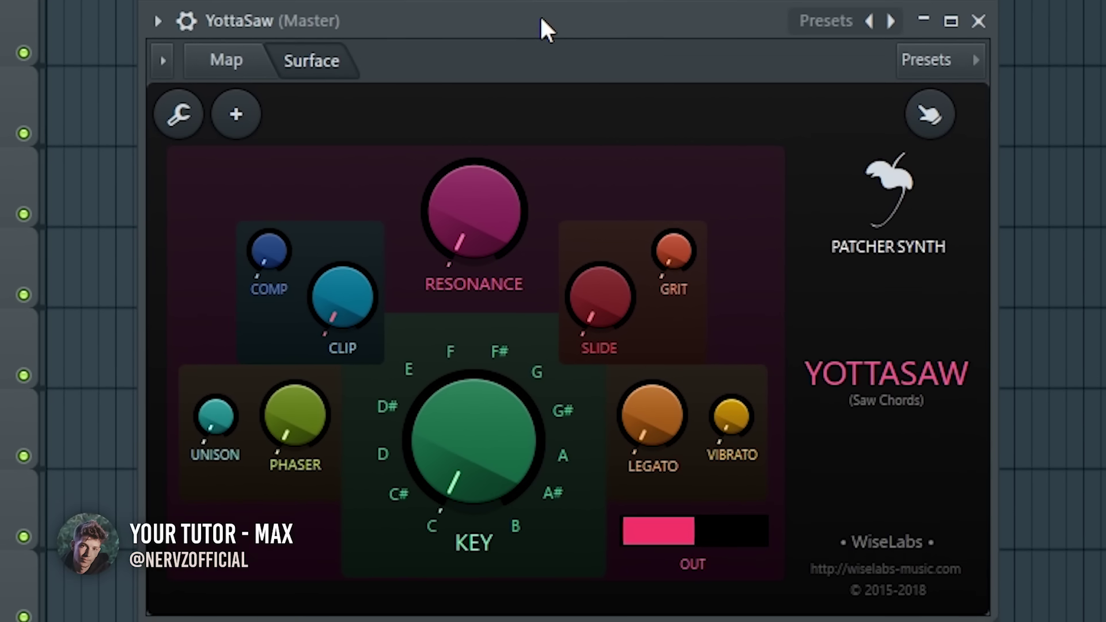
mouse_move(487, 432)
left_mouse_down()
mouse_move(488, 380)
mouse_move(488, 433)
left_mouse_up()
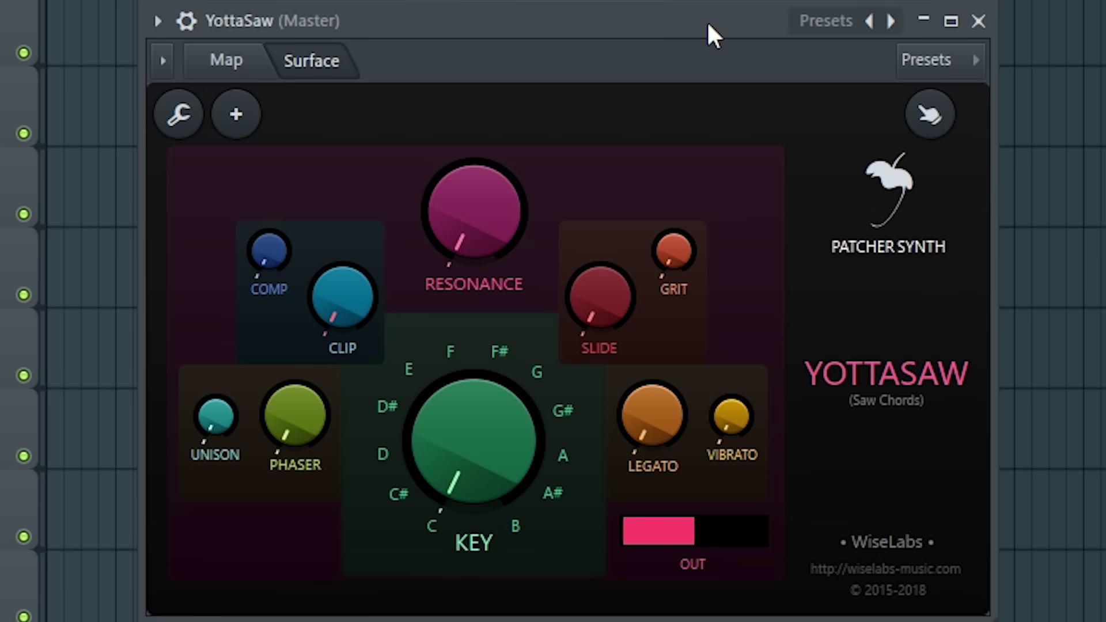
Switch the Patcher synth to the WiseLabs Plucker preset
left_click(827, 21)
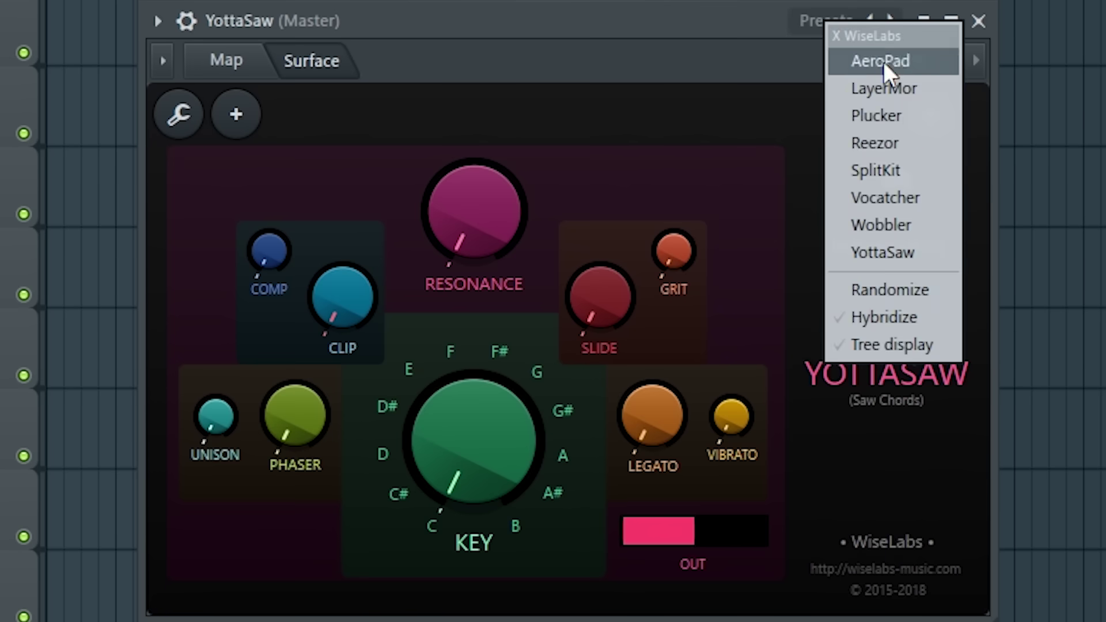
left_click(909, 122)
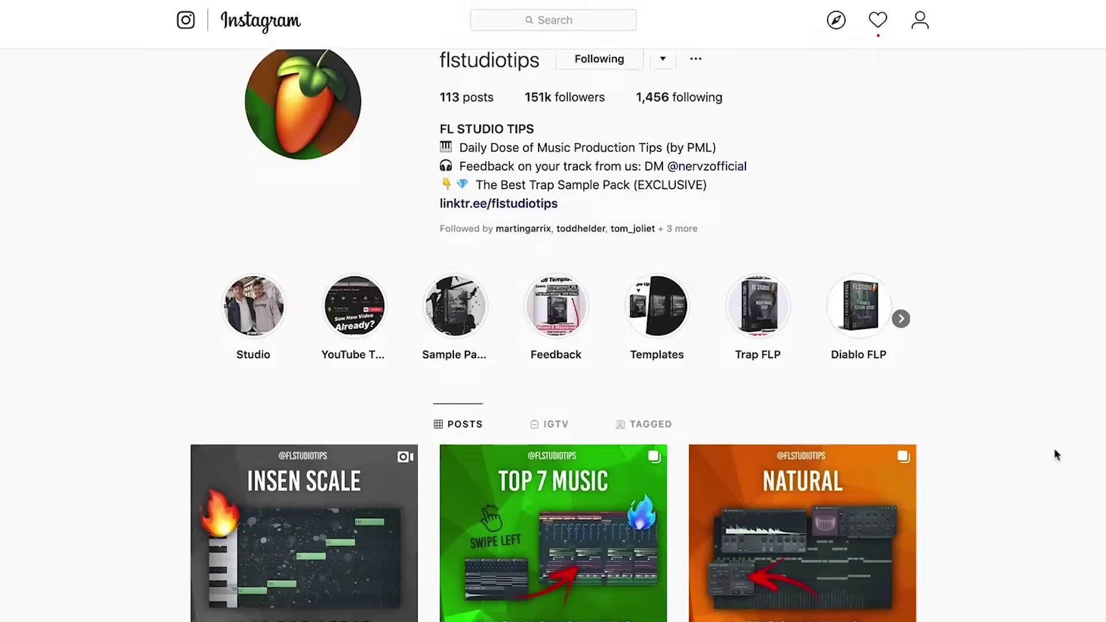
scroll(1055, 451, "down", 6)
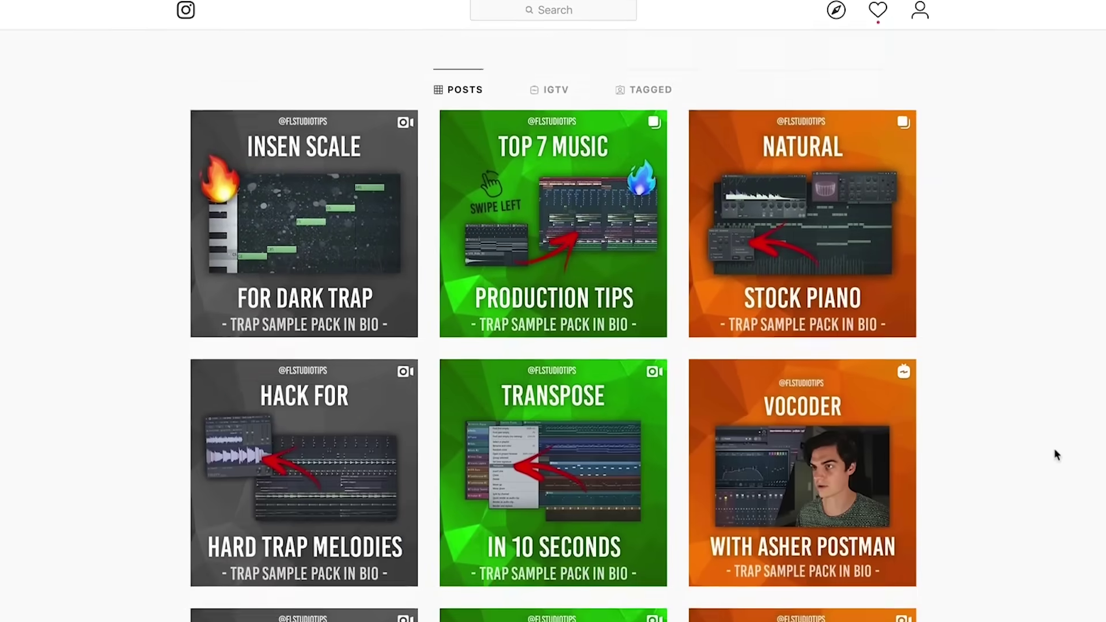
scroll(1056, 455, "down", 2)
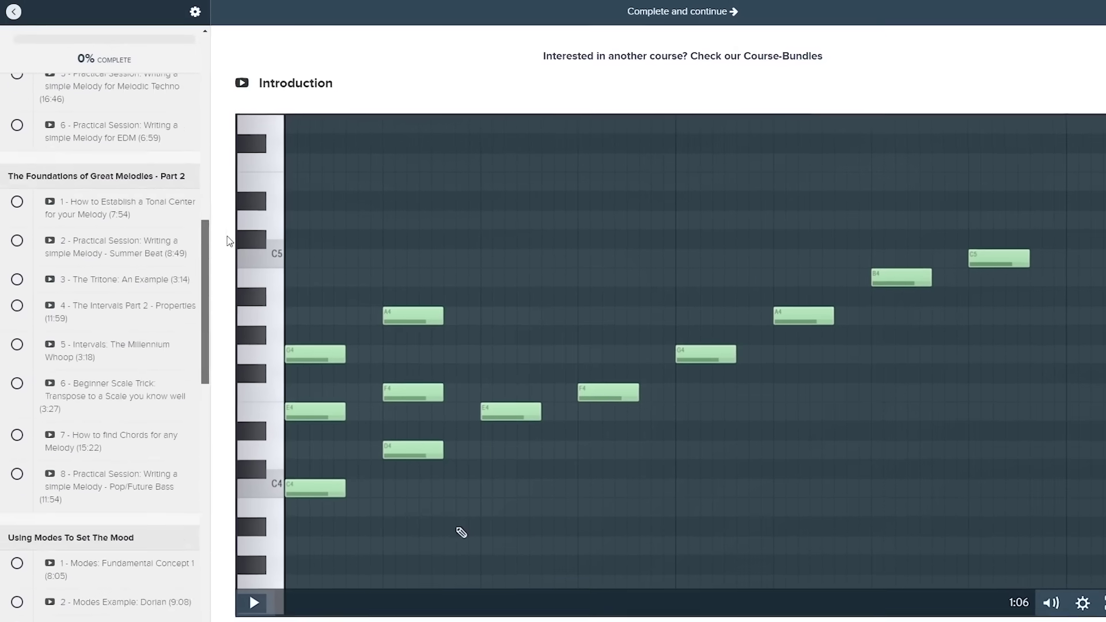
scroll(217, 316, "down", 10)
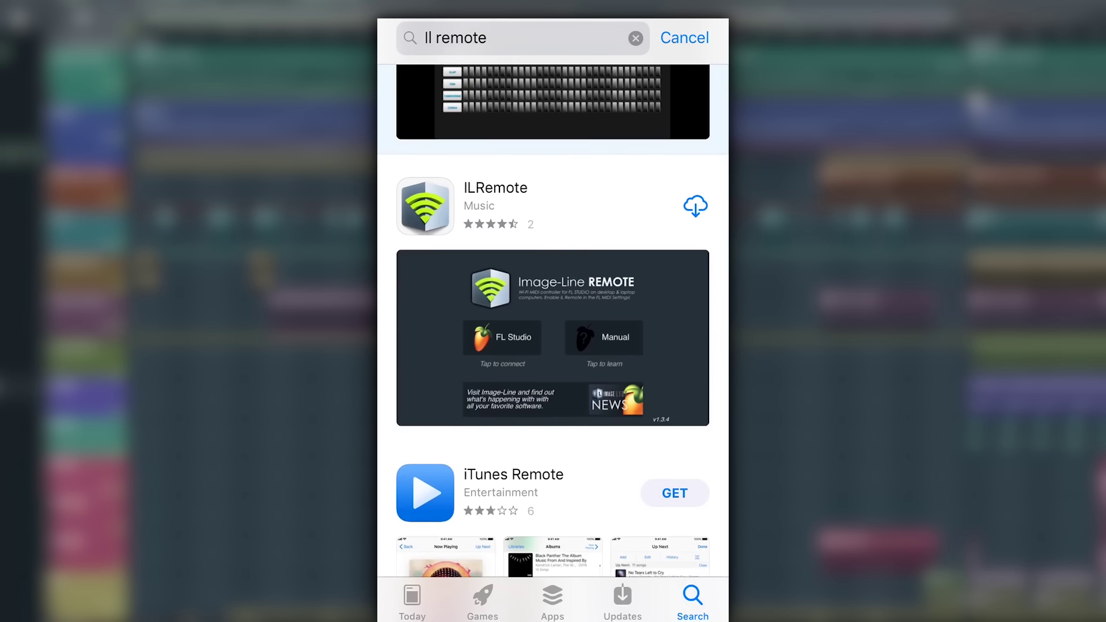
scroll(553, 321, "up", 1)
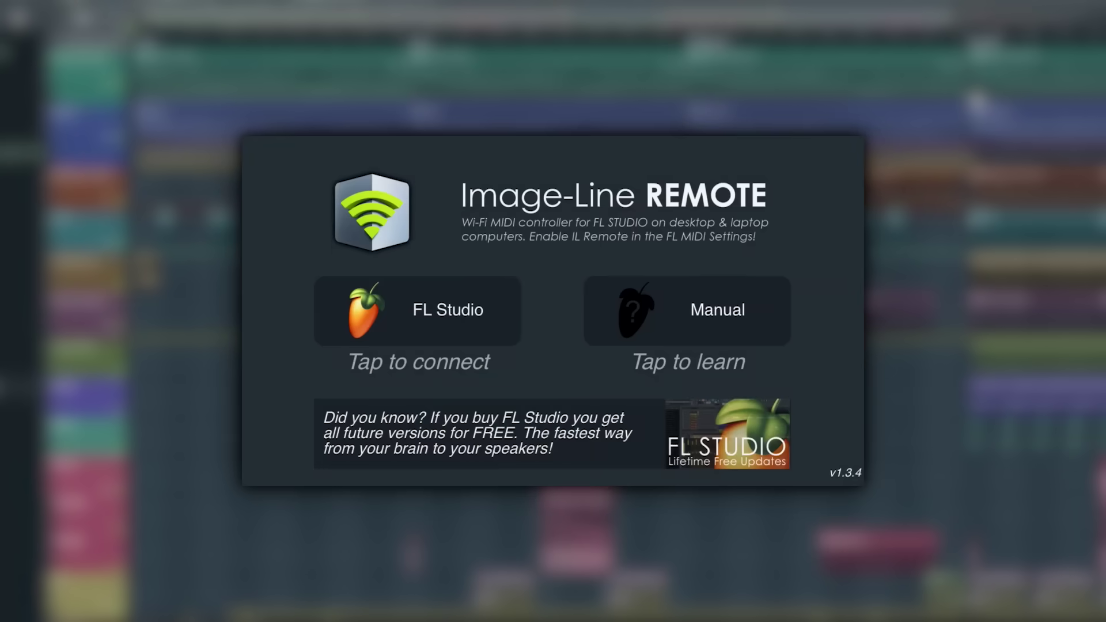
Connect the Image-Line Remote app to FL Studio and enable Image-Line Remote in the MIDI settings
left_click(418, 311)
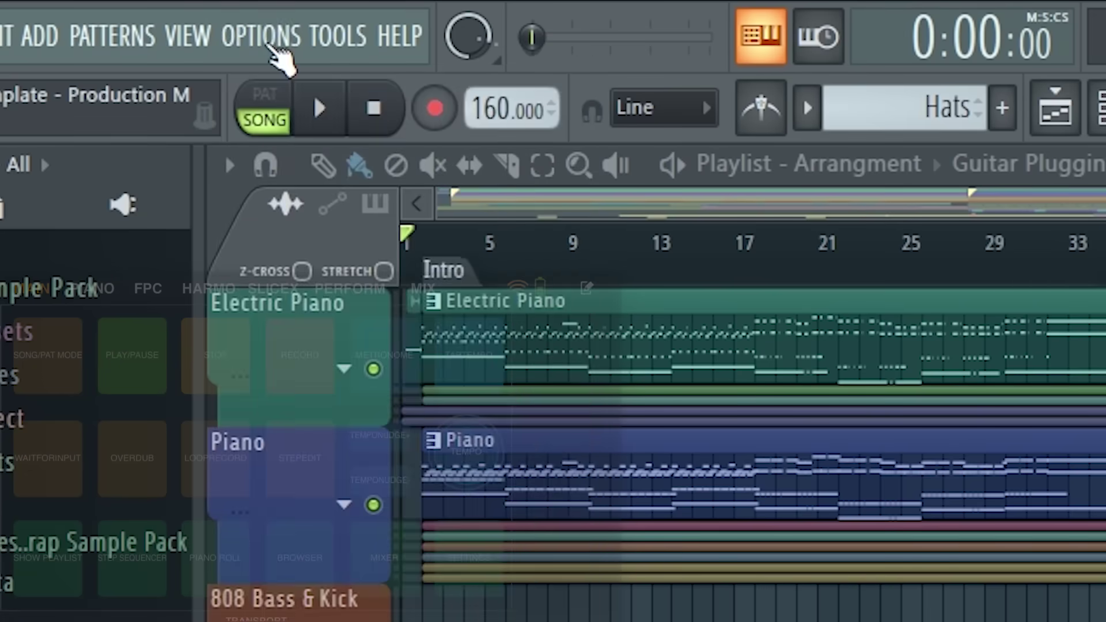
left_click(271, 39)
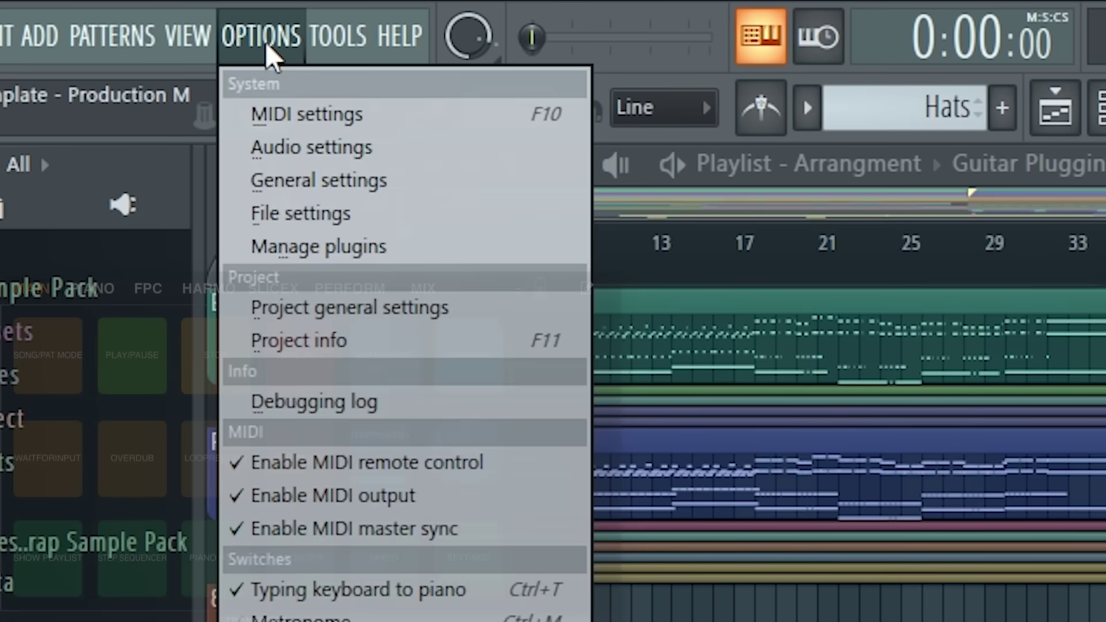
left_click(406, 122)
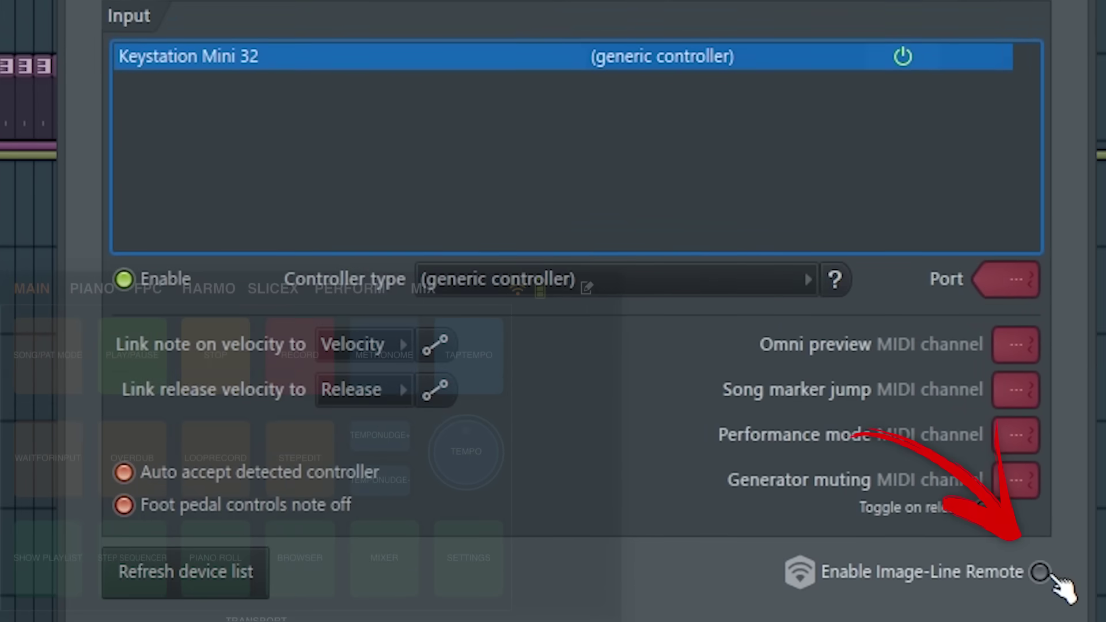
left_click(1041, 574)
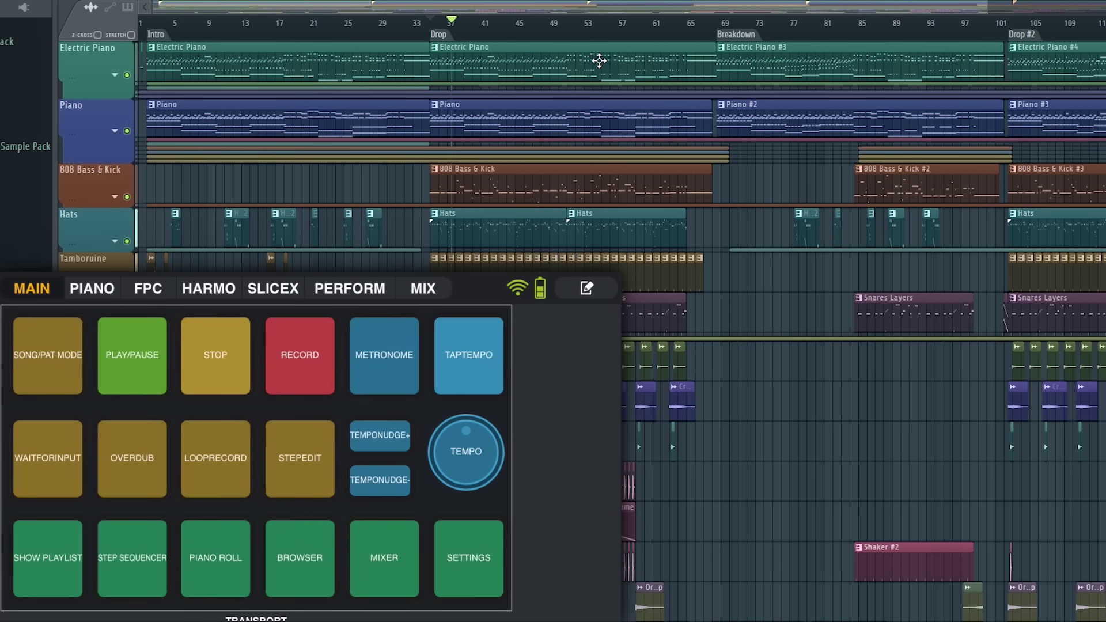
Toggle the piano roll, plugin picker and playlist windows from the Remote's main page, and show the mixer
key("F7")
key("F7")
key("F9")
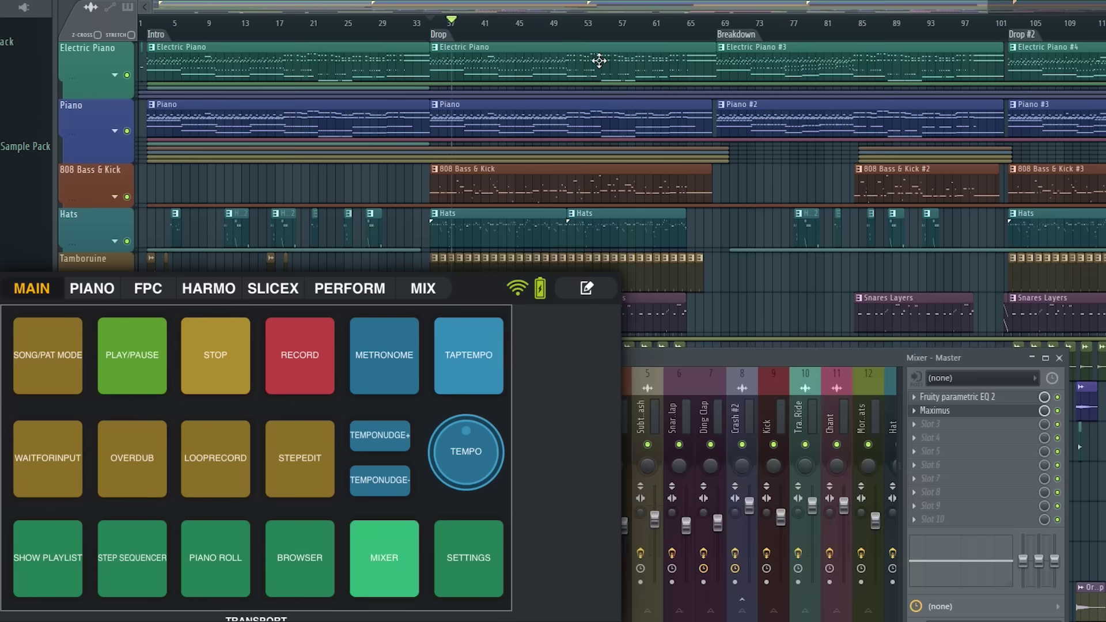
key("F8")
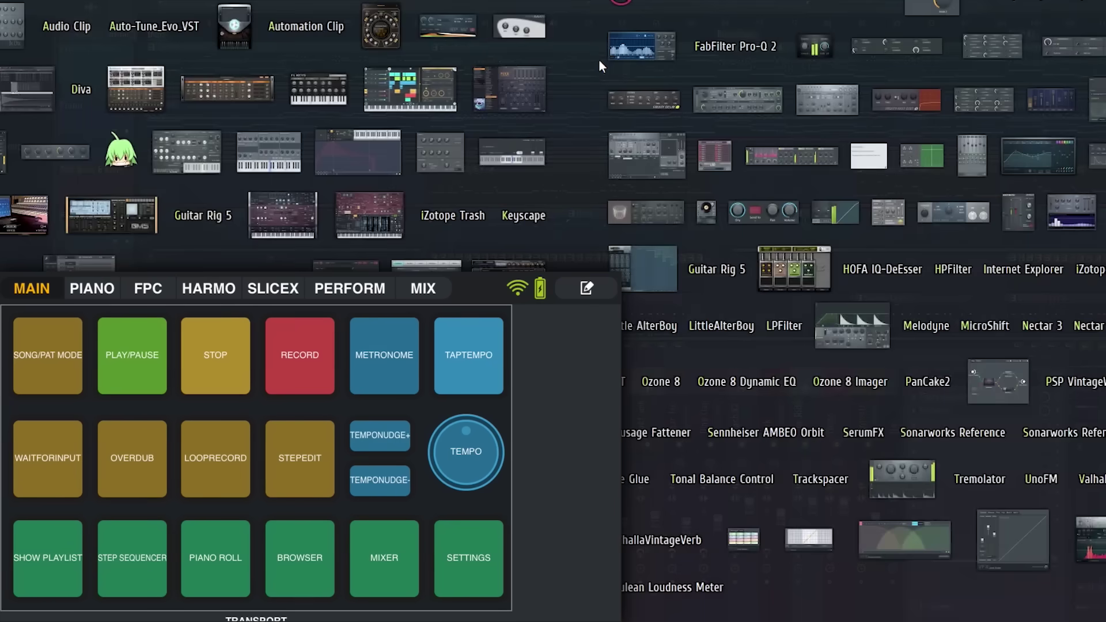
key("F8")
key("F5")
key("F5")
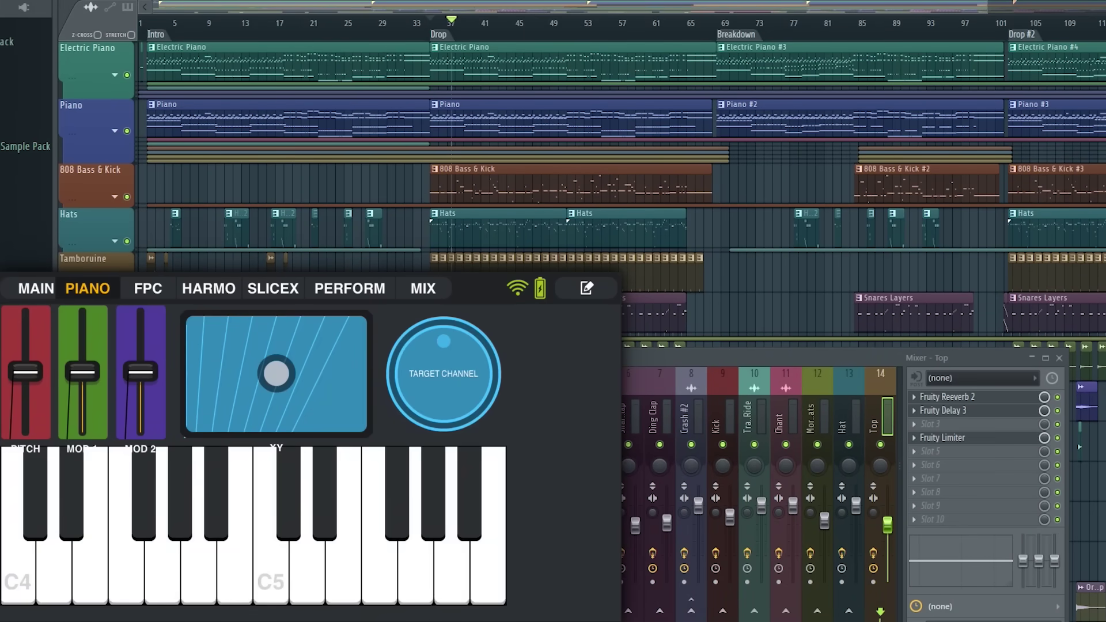
Show the channel rack, reposition it clear of the Remote overlay, and insert an FPC channel
key("F6")
left_click_drag(776, 439, 695, 295)
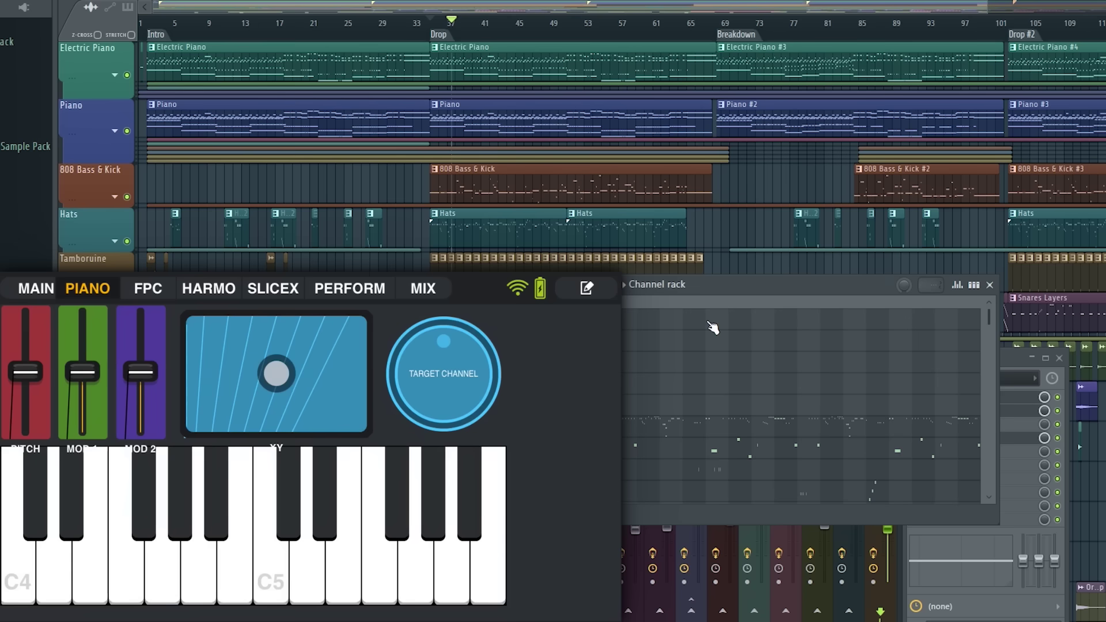
right_click(596, 312)
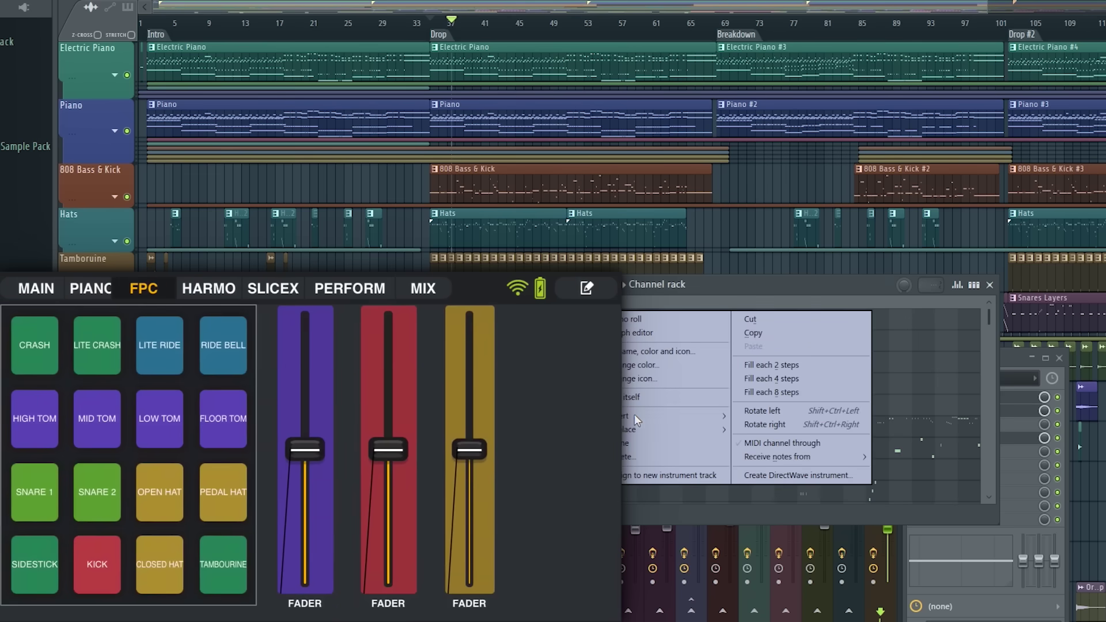
mouse_move(641, 421)
left_click(755, 211)
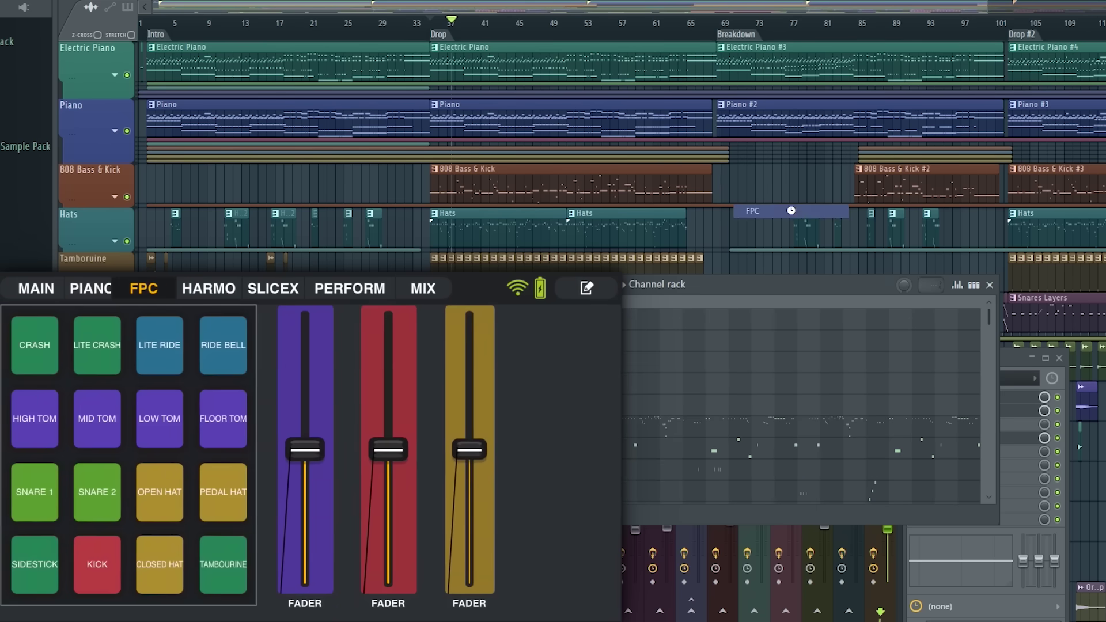
Load the 808 kit preset in the FPC and bring the channel rack back into focus
left_click(589, 82)
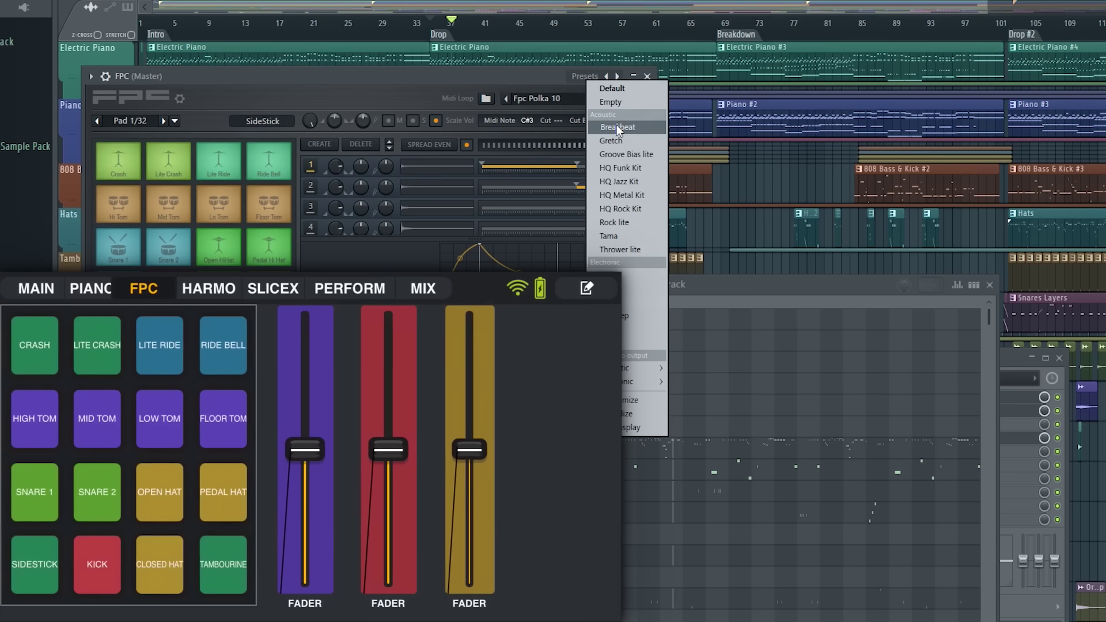
left_click(647, 210)
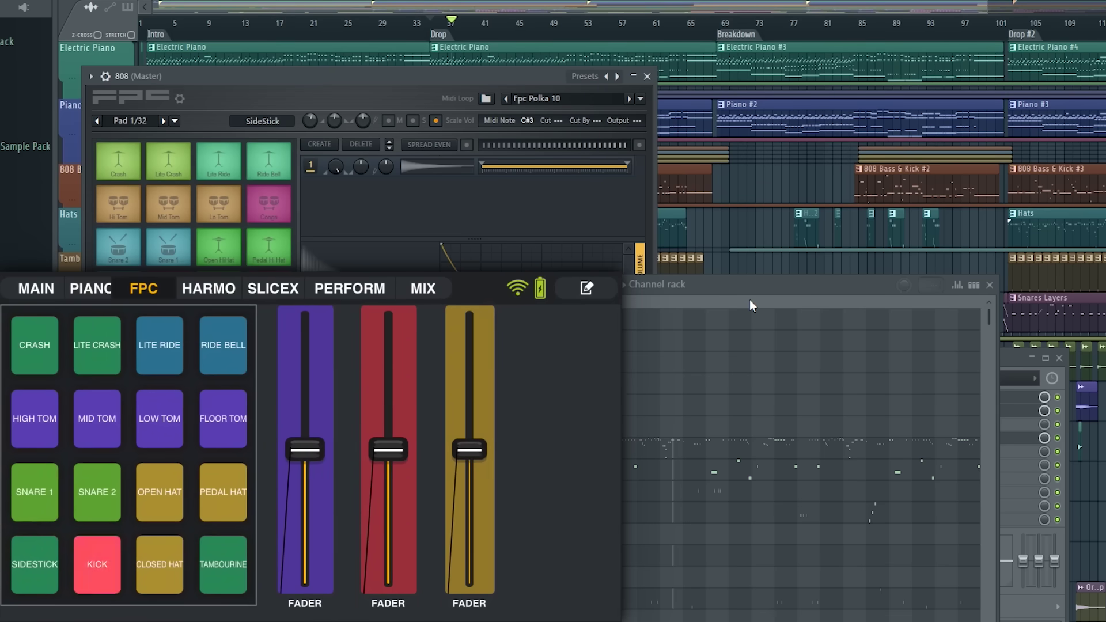
left_click(749, 300)
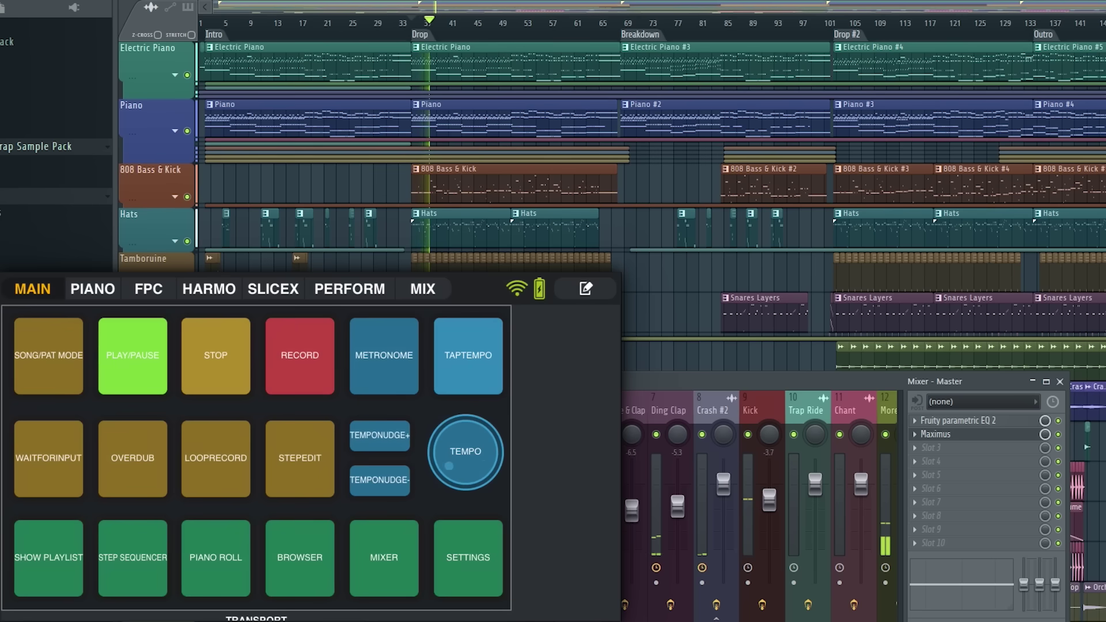
Switch the Remote to its mix page and move several track faders down and back up
left_click(423, 289)
left_click_drag(96, 500, 97, 562)
left_click_drag(159, 504, 159, 562)
mouse_move(222, 499)
left_mouse_down()
mouse_move(222, 562)
mouse_move(223, 499)
left_mouse_up()
left_click_drag(159, 562, 159, 497)
left_click_drag(95, 562, 96, 496)
left_click_drag(159, 499, 159, 508)
mouse_move(95, 496)
left_mouse_down()
mouse_move(96, 487)
mouse_move(96, 505)
left_mouse_up()
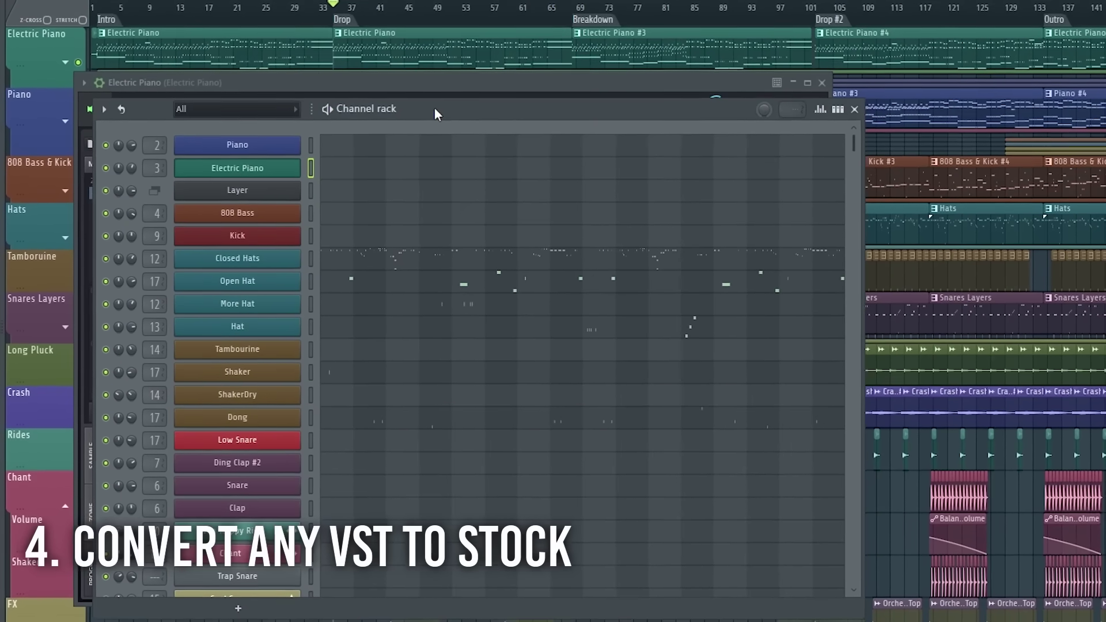
Insert a Serum channel from the Piano channel in the channel rack and move the rack off the synth window
left_click_drag(449, 124, 604, 103)
right_click(489, 138)
mouse_move(583, 239)
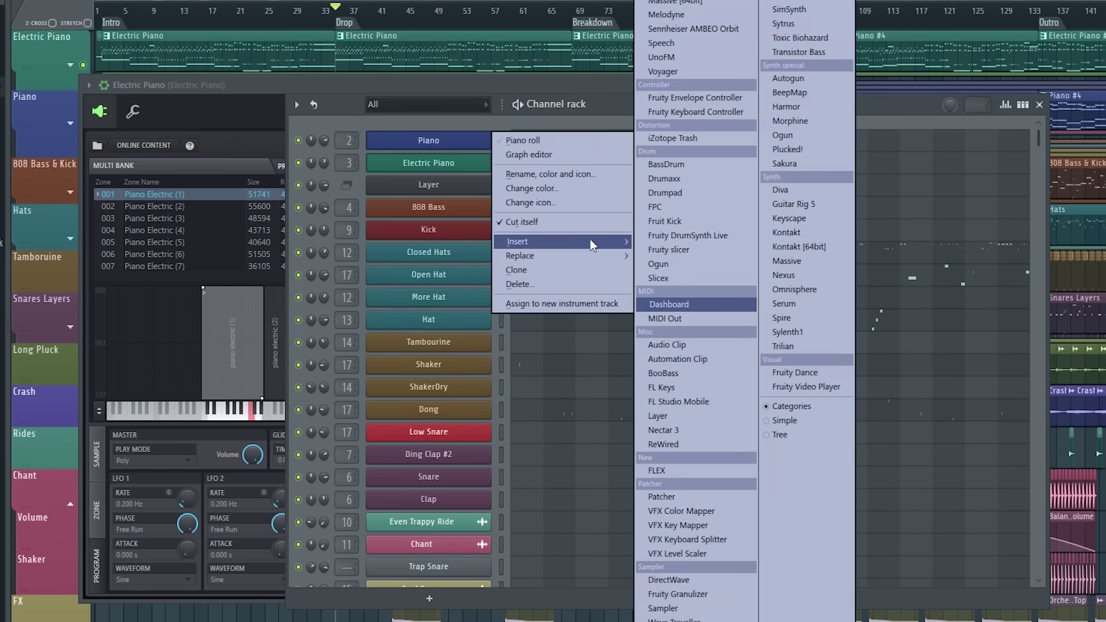
left_click(823, 300)
left_click_drag(626, 107, 842, 149)
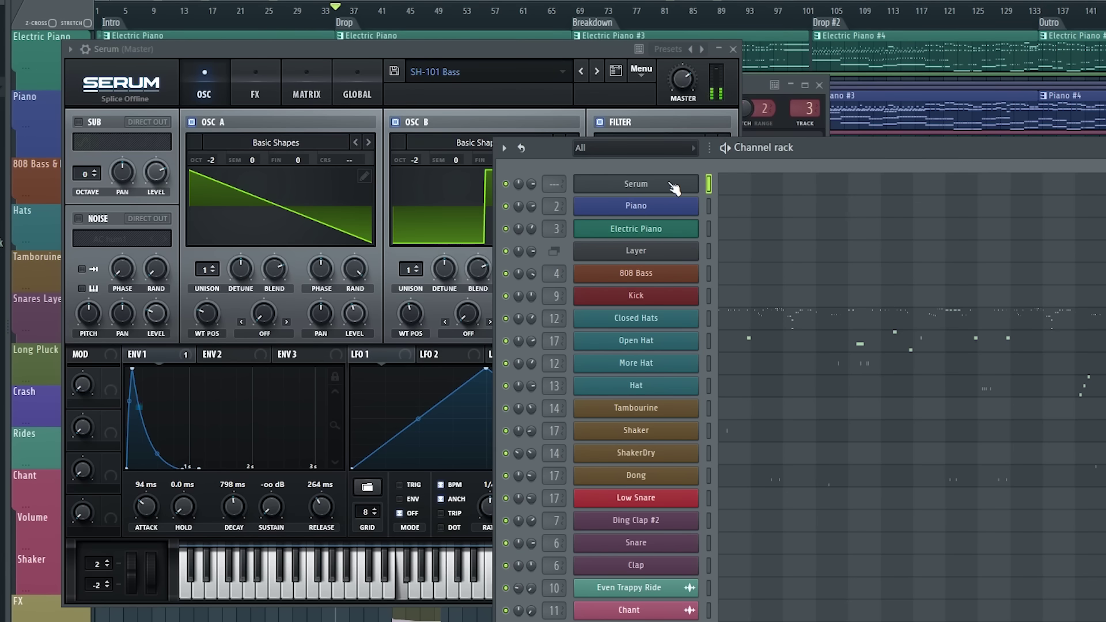
Create a DirectWave instrument from the Serum channel, saving it as Serum.dwp
left_click_drag(864, 152, 828, 159)
right_click(610, 189)
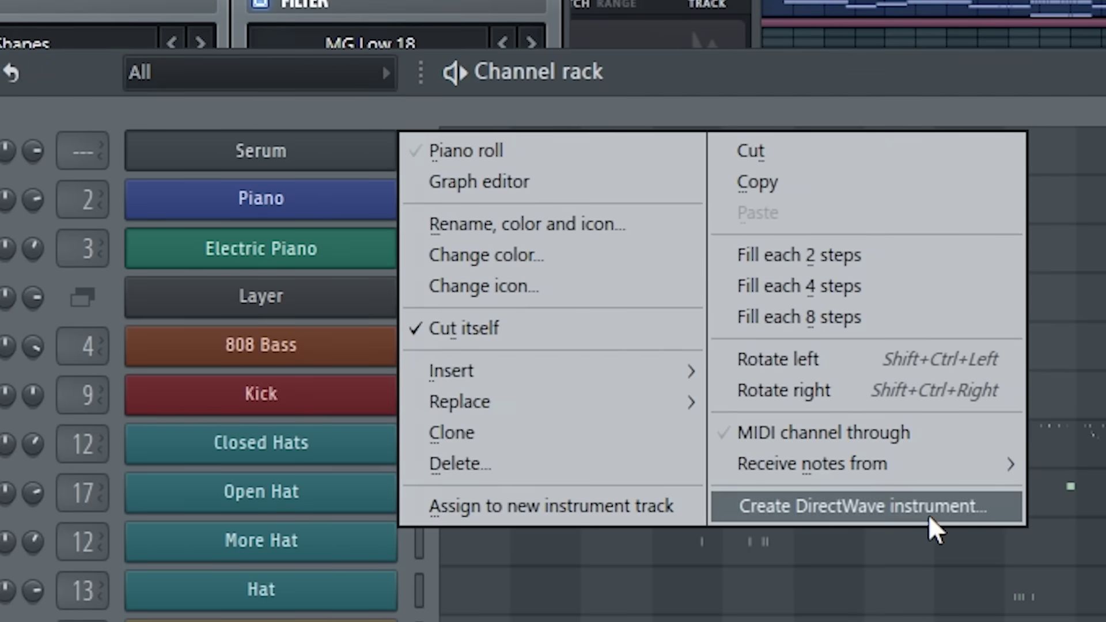
left_click(933, 513)
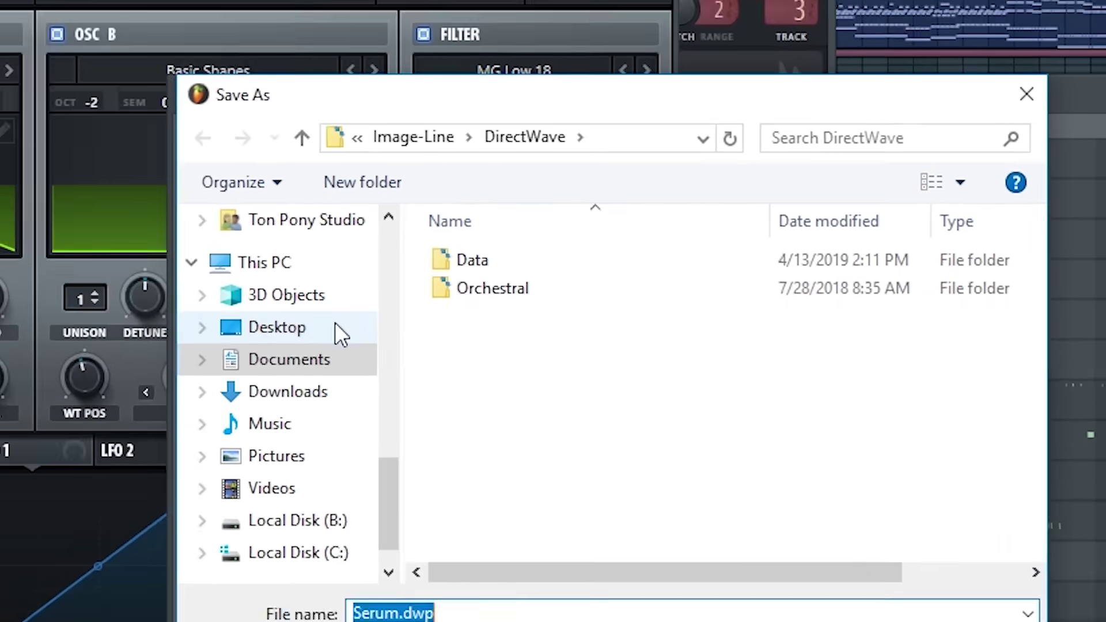
key("Return")
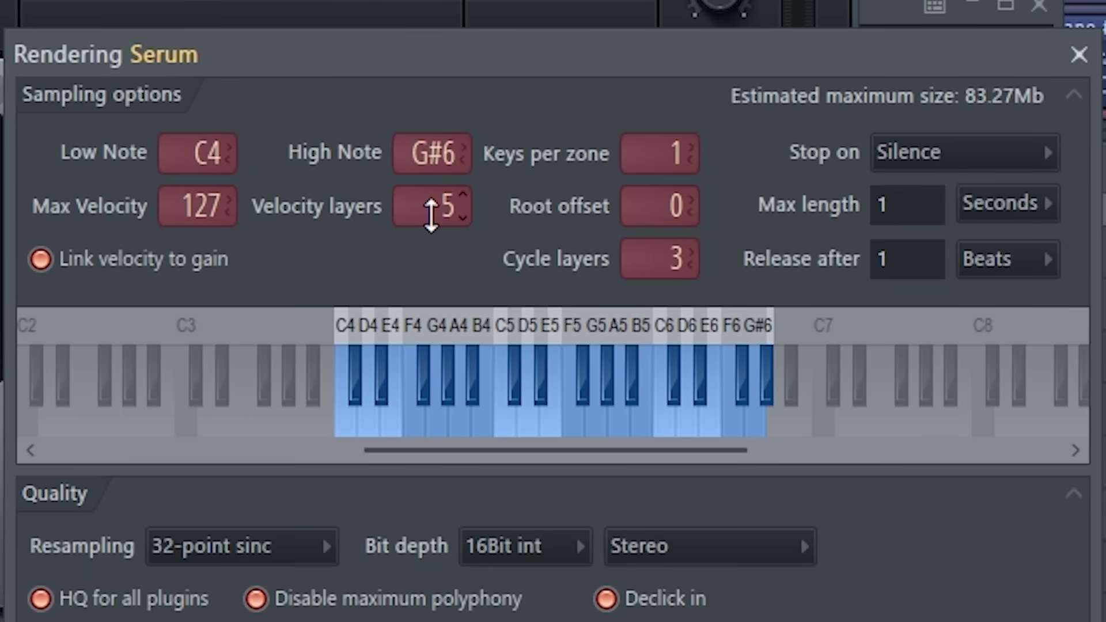
Try 2 keys per zone in the sampling options, preview the lowest sampled keys, and return the setting to 1
left_click_drag(431, 215, 432, 214)
mouse_move(659, 164)
left_mouse_down()
mouse_move(659, 150)
mouse_move(659, 164)
left_mouse_up()
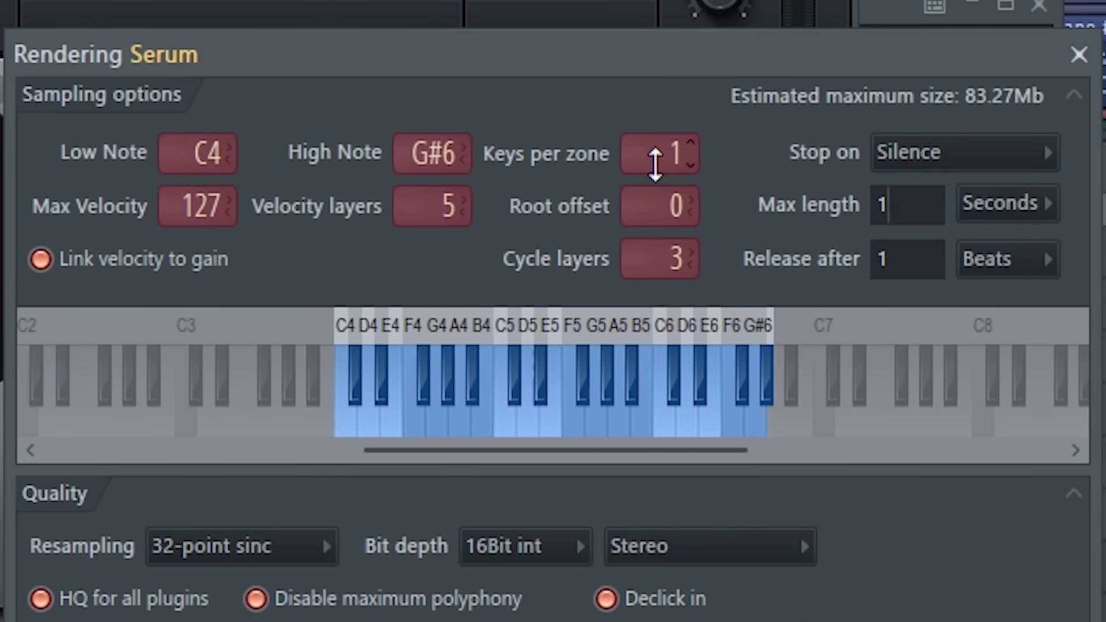
left_click_drag(672, 149, 672, 143)
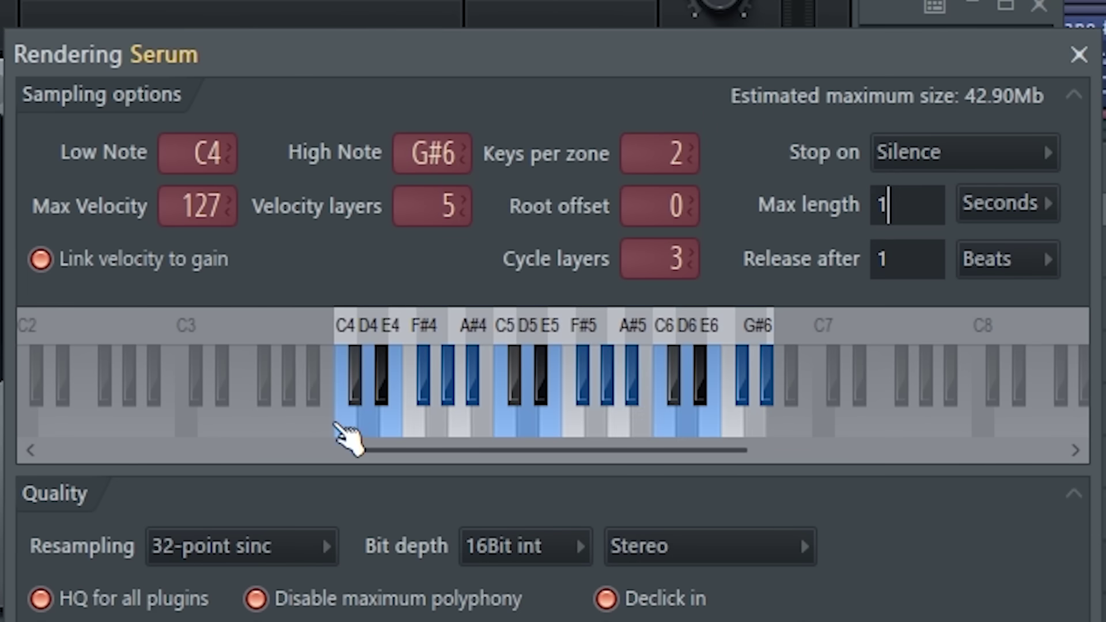
left_click(348, 430)
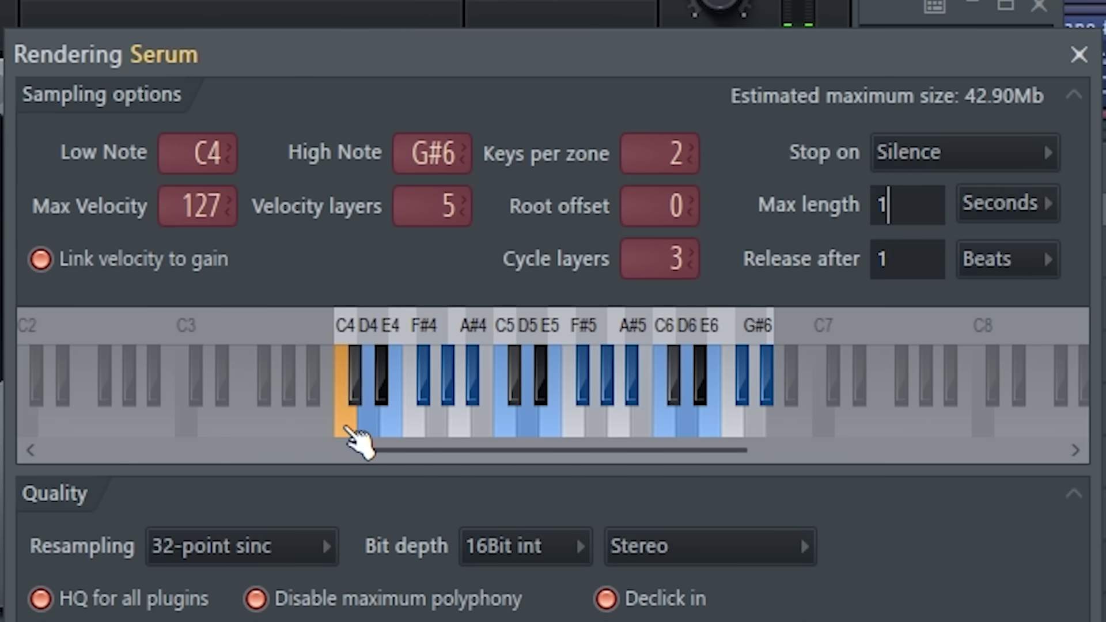
left_click(361, 375)
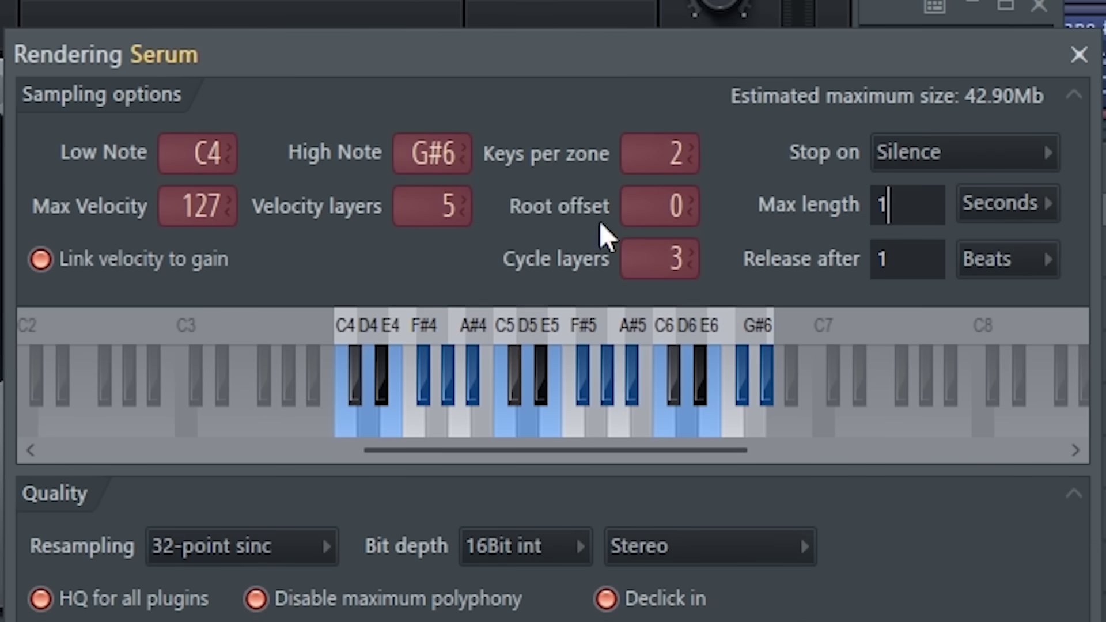
left_click_drag(647, 153, 648, 153)
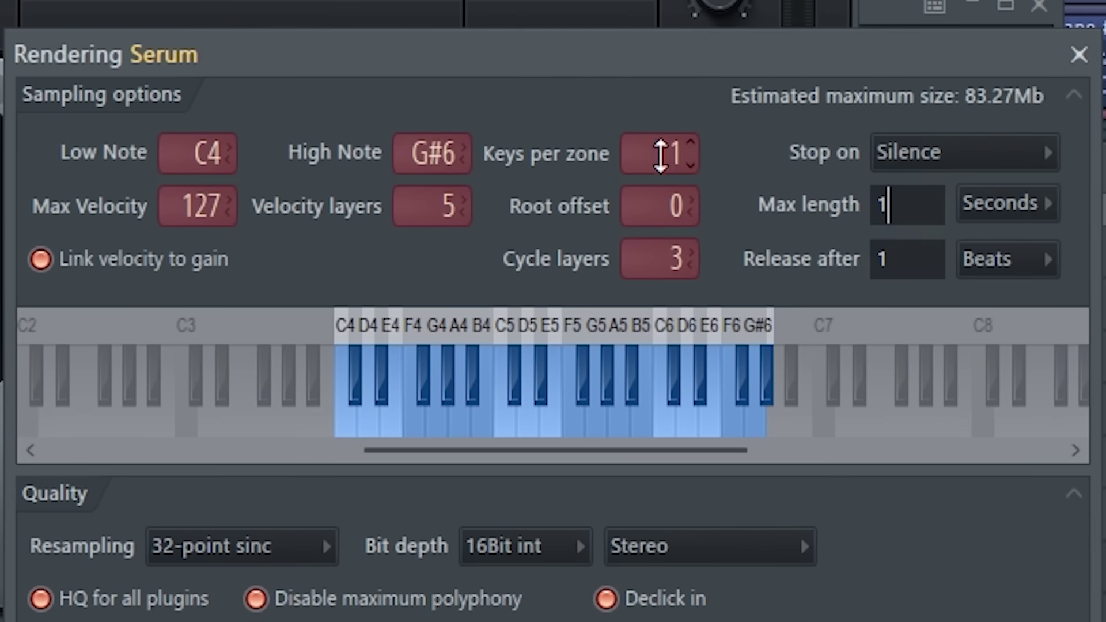
Set the velocity layers to 1 with C4 as the low note, and start rendering the Serum instrument
left_click_drag(431, 201, 431, 212)
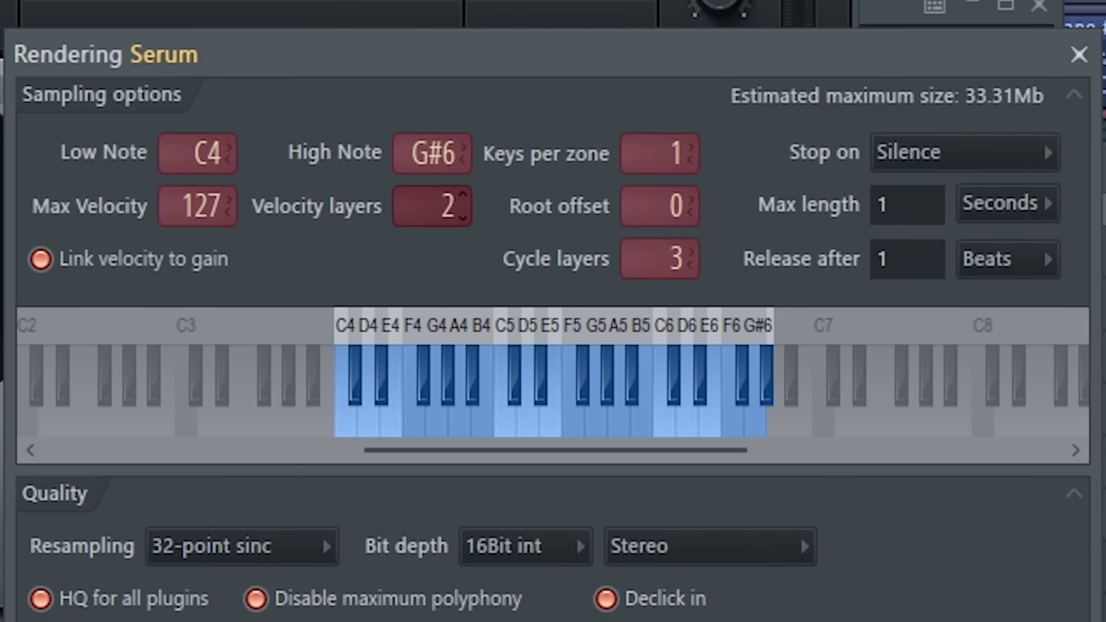
mouse_move(208, 153)
left_mouse_down()
mouse_move(207, 173)
mouse_move(207, 137)
mouse_move(208, 152)
mouse_move(225, 143)
left_mouse_up()
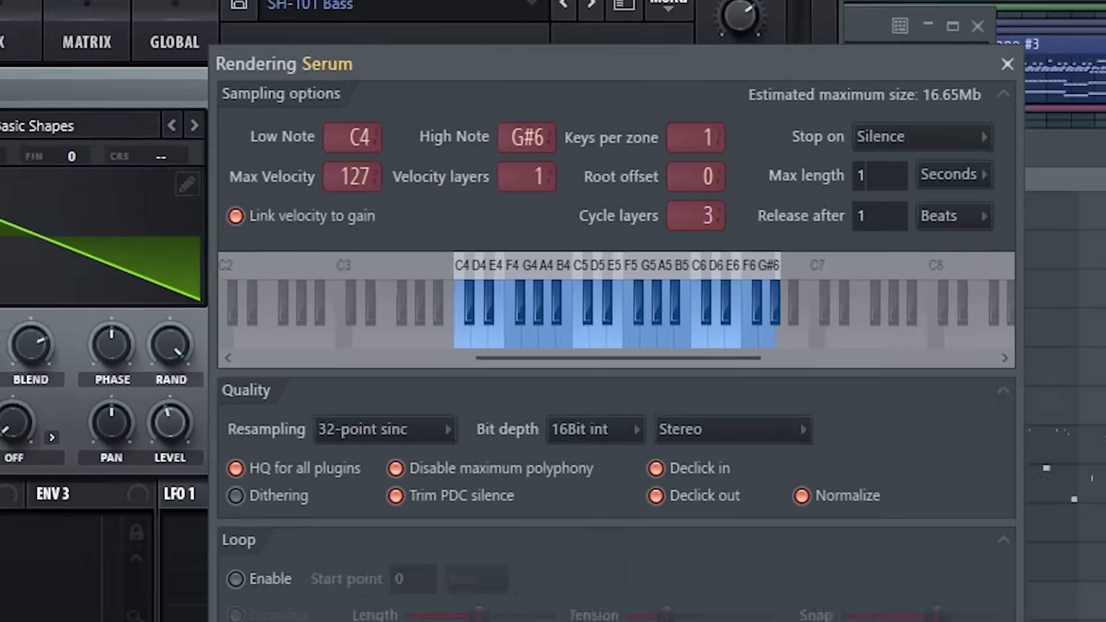
left_click(919, 600)
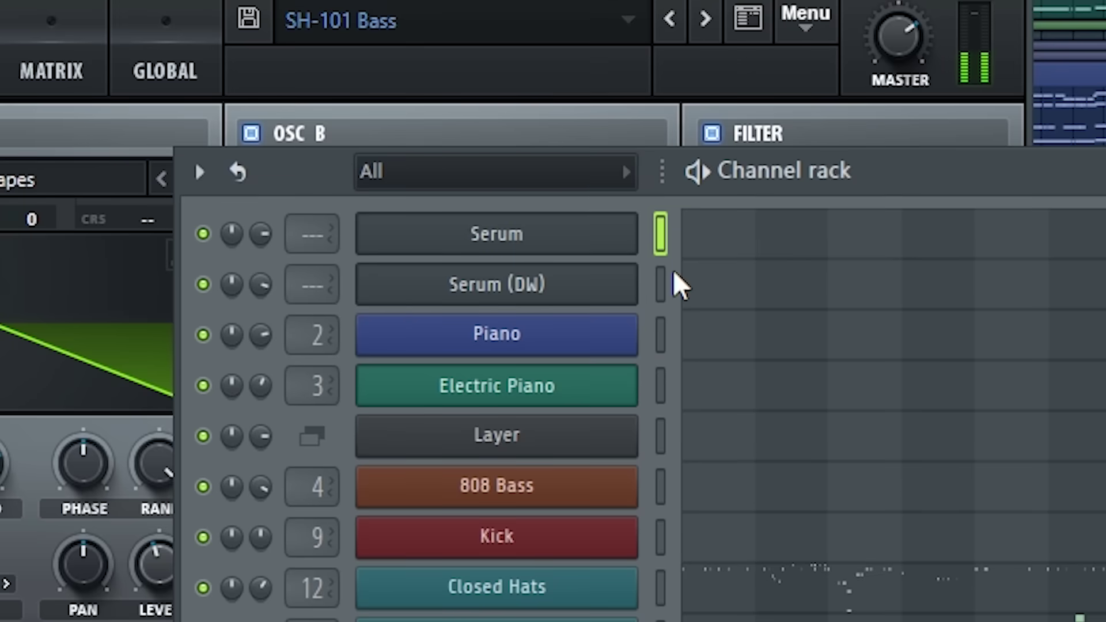
Select the Serum (DW) channel and switch between the Serum and Serum (DW) channels to compare them
left_click(661, 277)
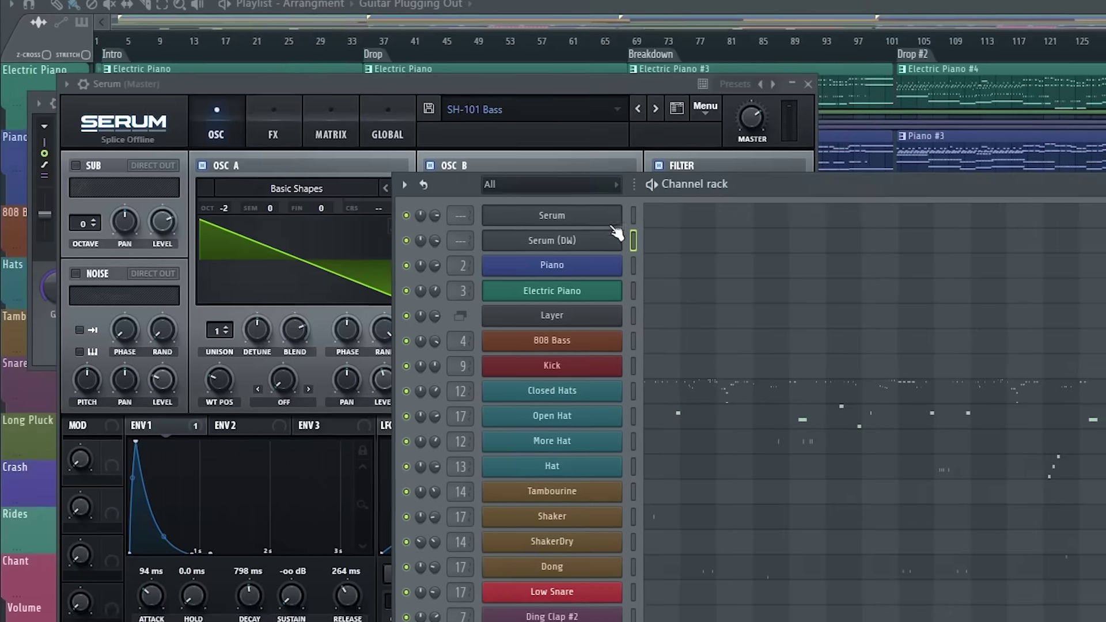
left_click(610, 236)
left_click_drag(745, 186, 701, 620)
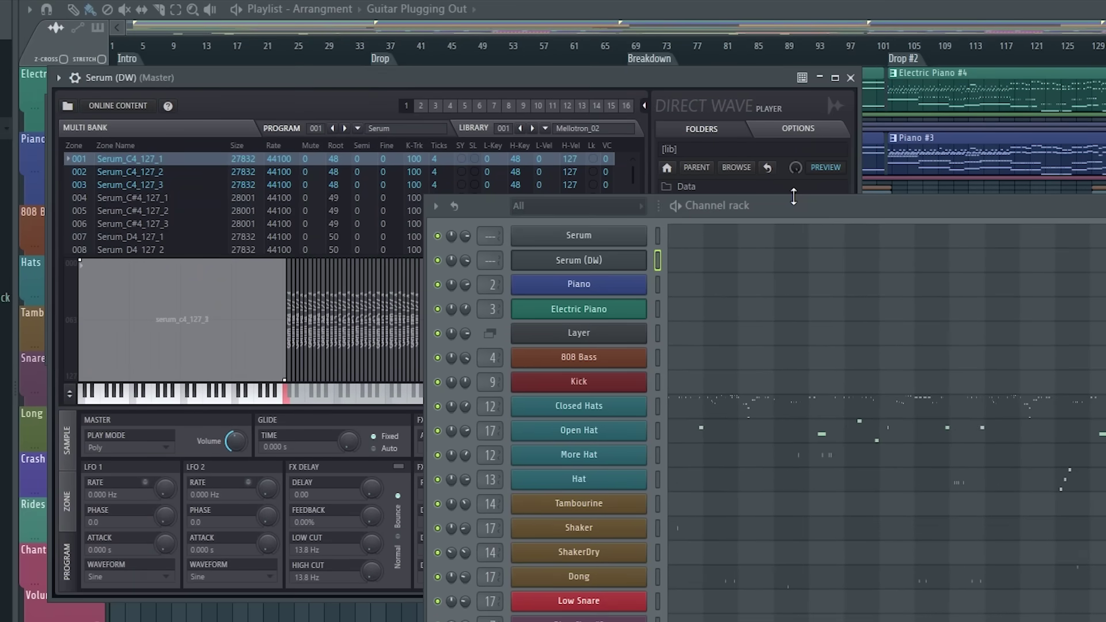
left_click(621, 236)
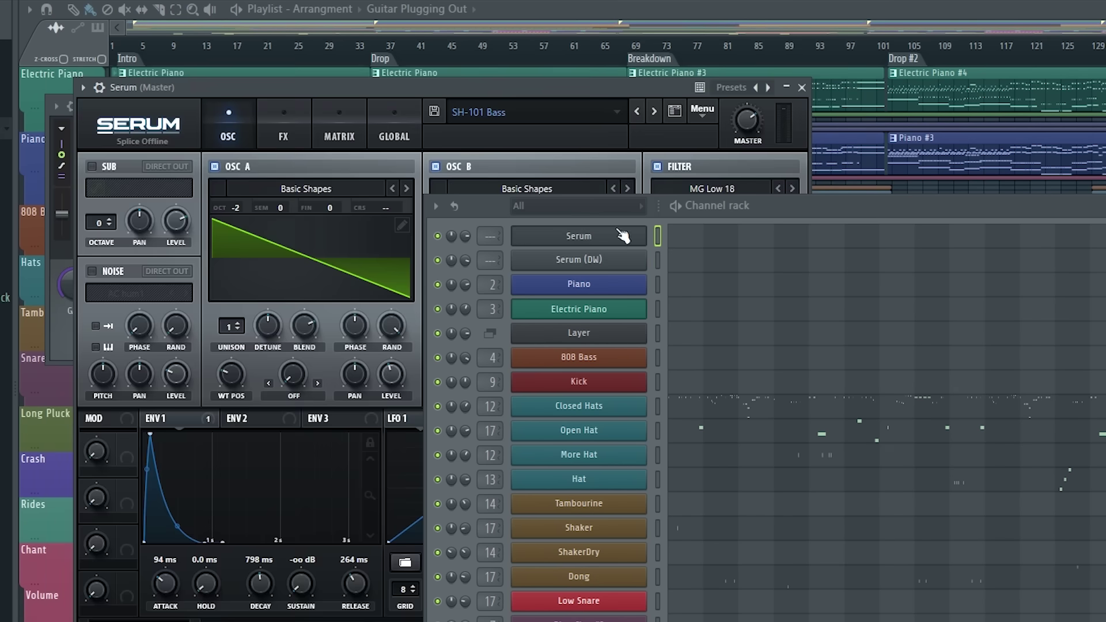
left_click(590, 259)
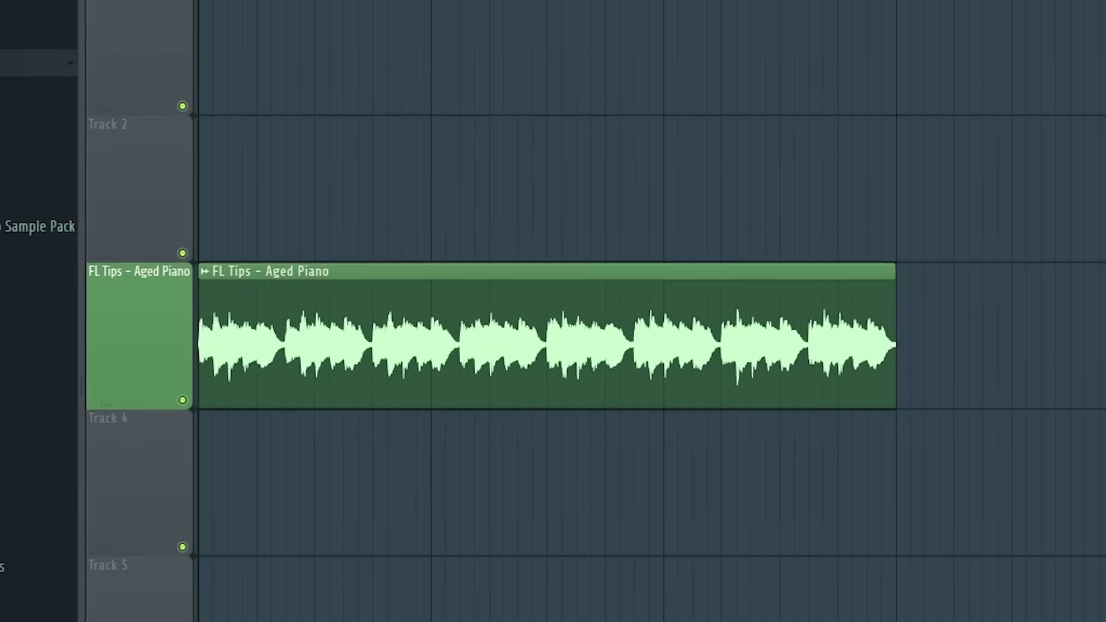
Play back the FL Tips - Aged Piano clip in the playlist and open its sample in the audio editor
key("space")
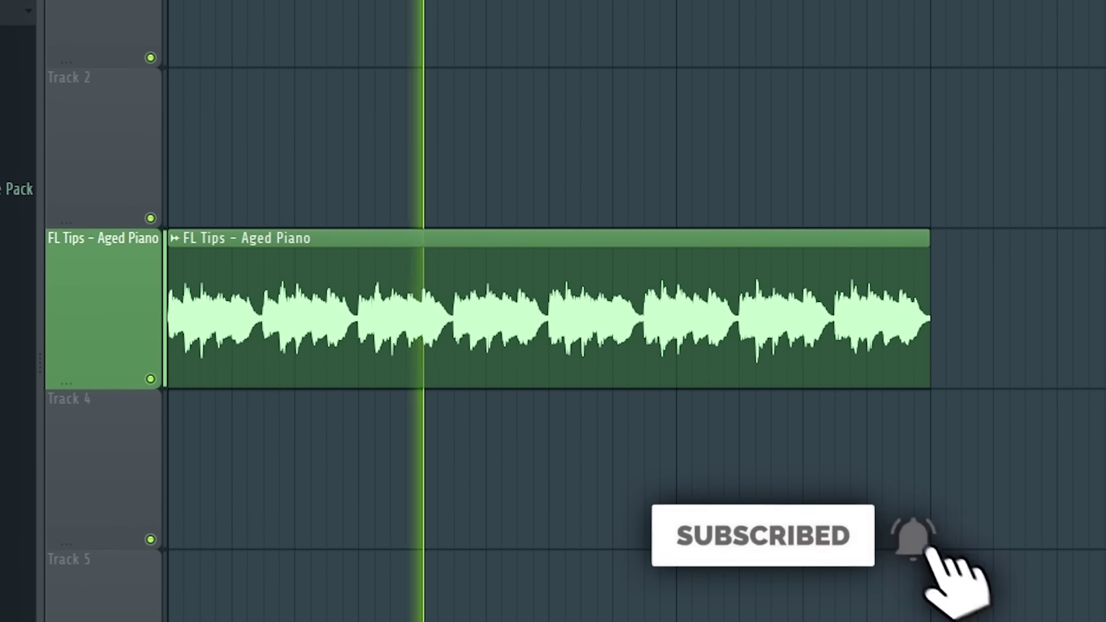
key("space")
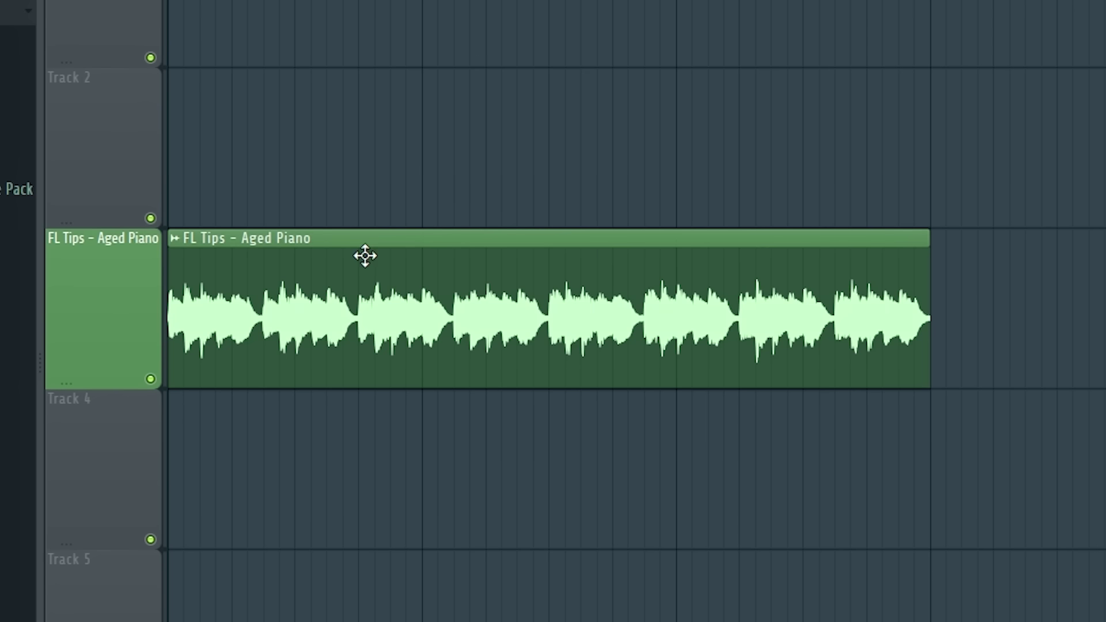
double_click(328, 270)
right_click(525, 487)
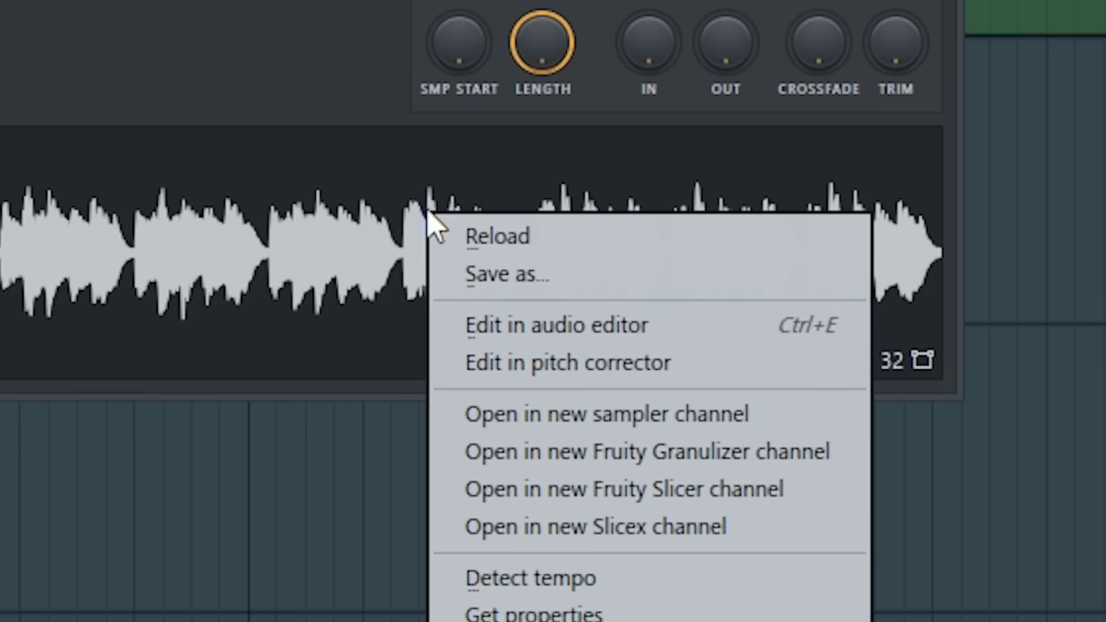
left_click(682, 328)
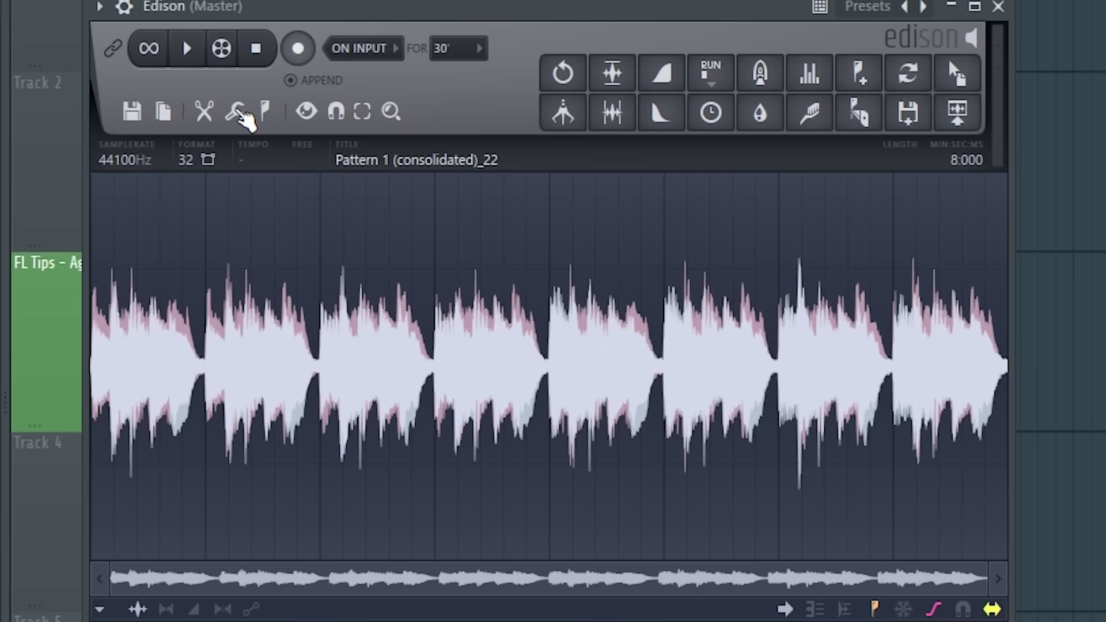
Convert the piano sample to a score in the piano roll and insert an FL Keys channel
left_click(237, 112)
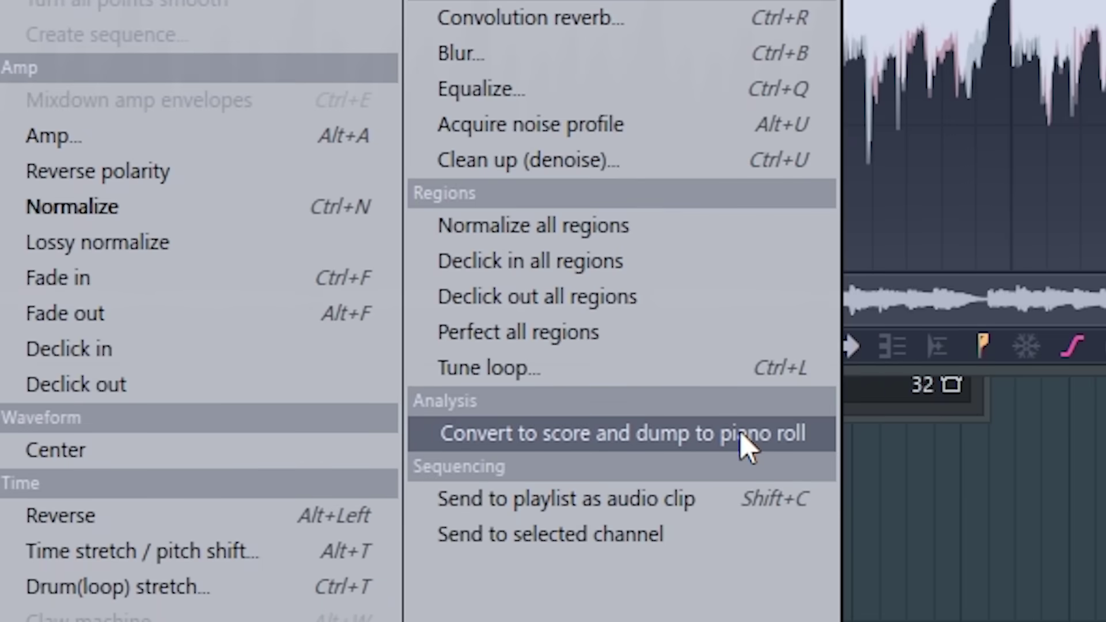
left_click(761, 440)
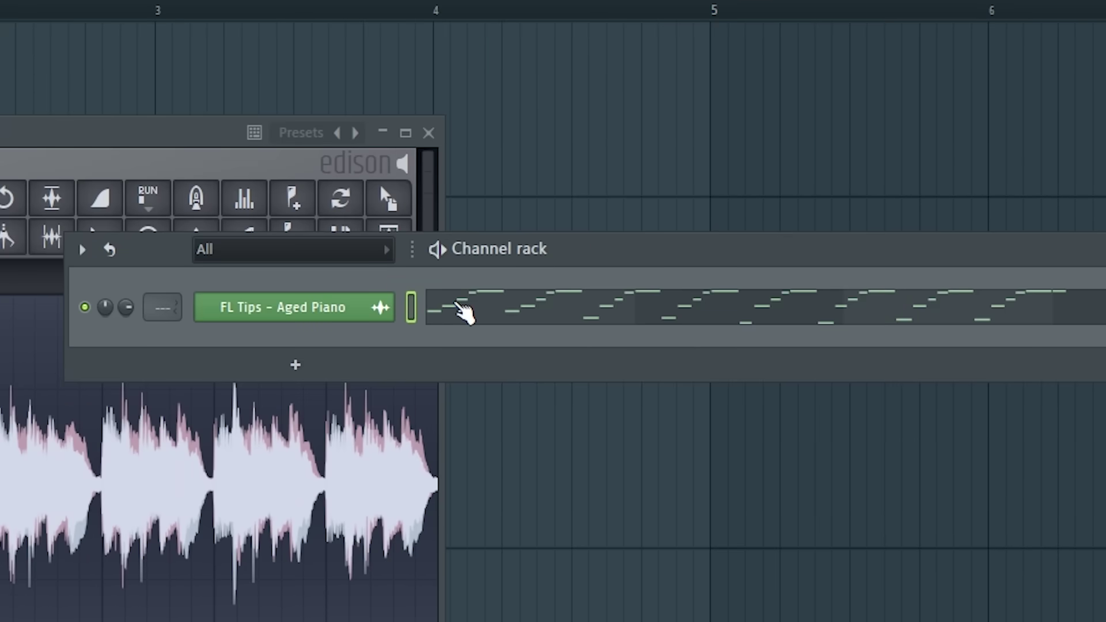
right_click(309, 314)
mouse_move(490, 503)
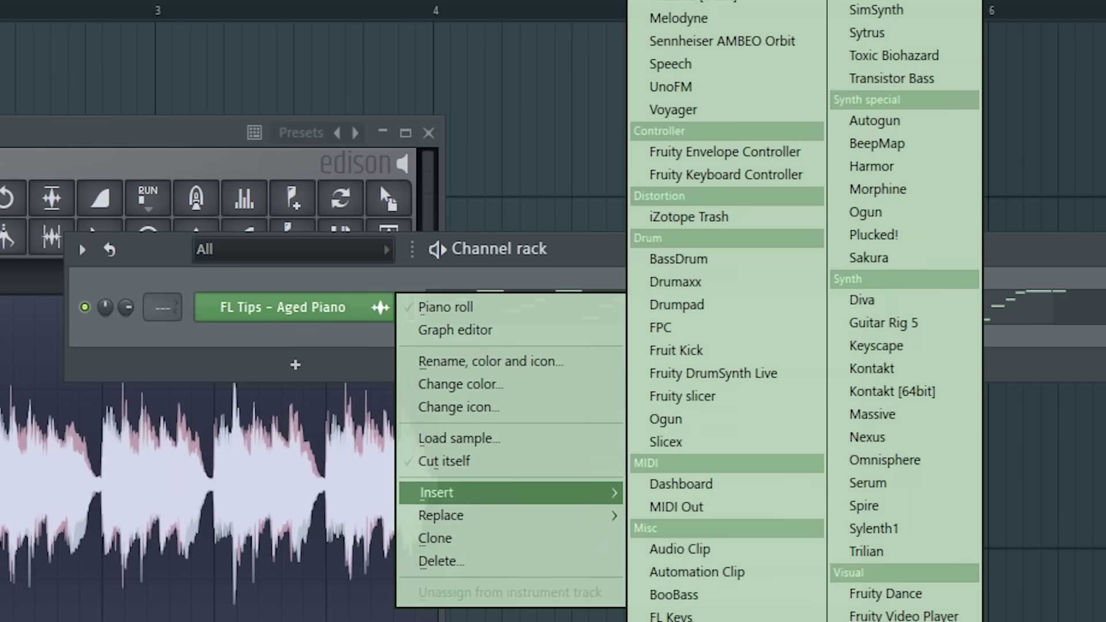
left_click(721, 616)
Move all notes from the FL Tips - Aged Piano channel to the FL Keys channel
left_click(414, 350)
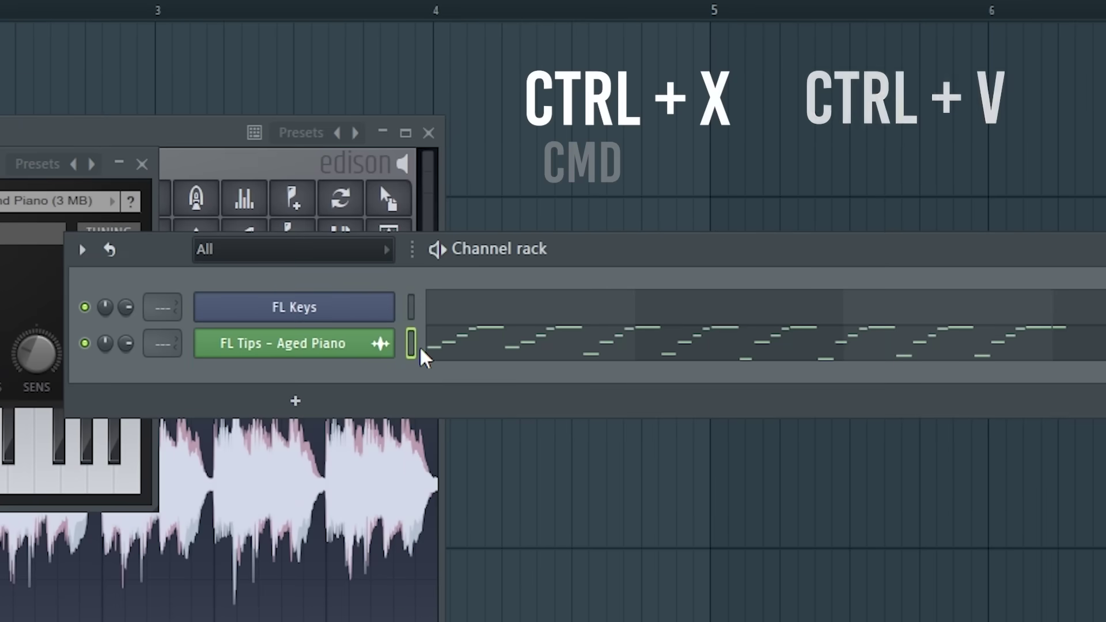
key("ctrl+x")
left_click(413, 303)
key("ctrl+v")
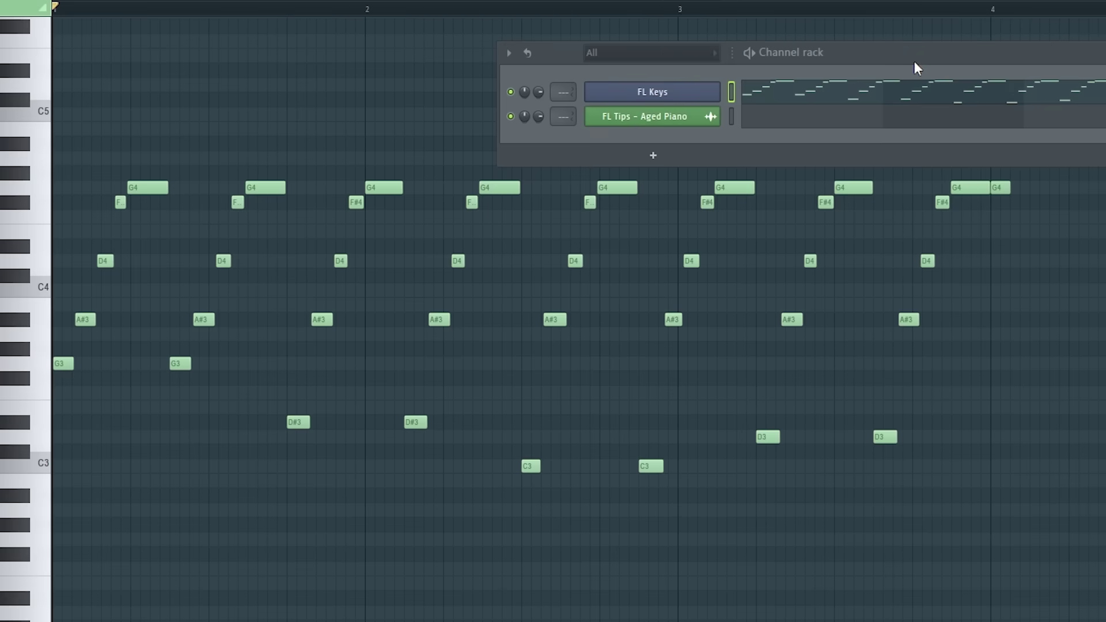
Select all FL Keys notes in the piano roll, quantize them with the Default template, and play them back
key("ctrl+a")
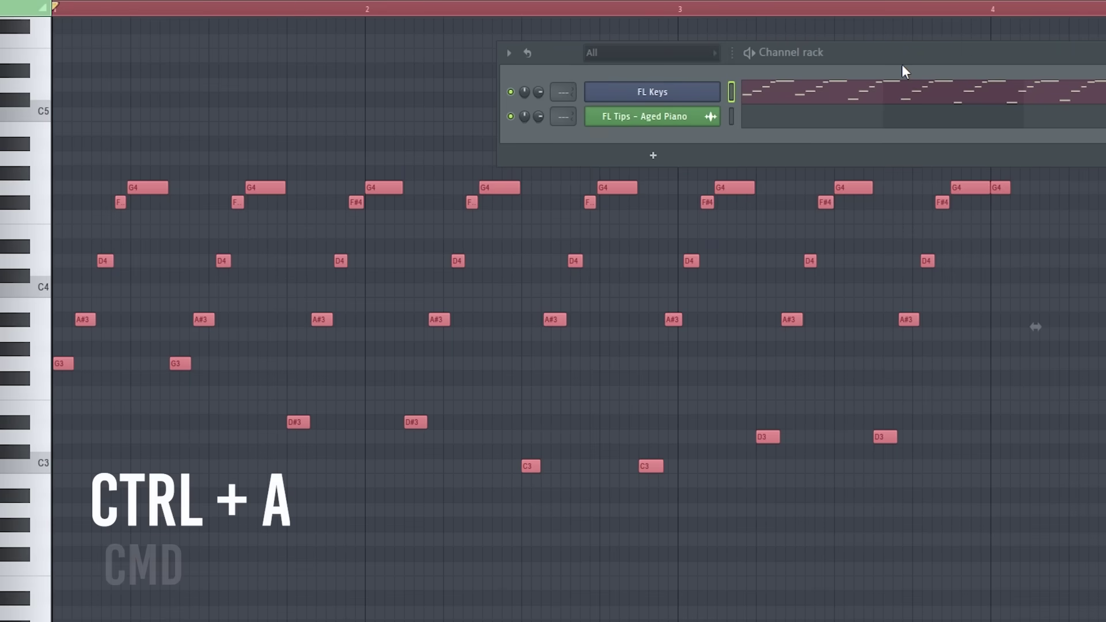
key("alt+q")
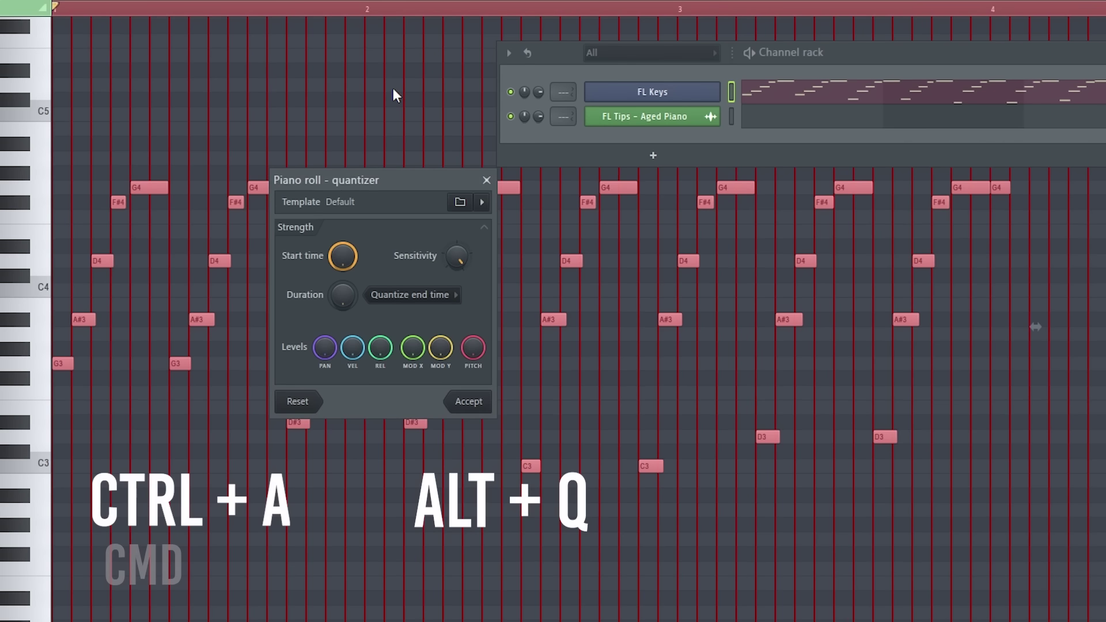
key("space")
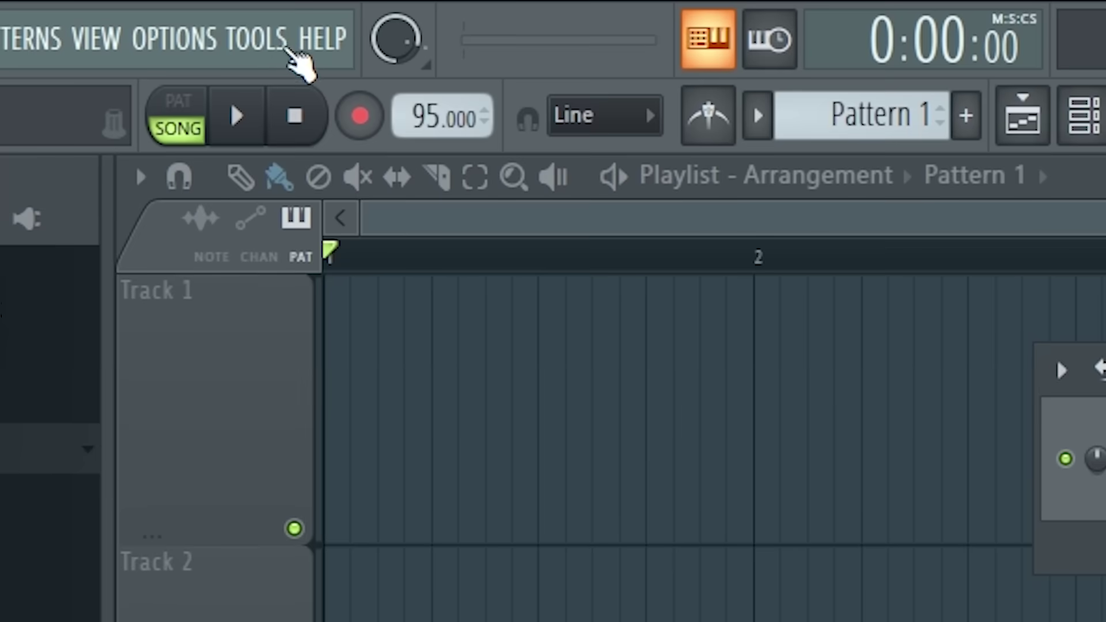
Dump the score log to the selected pattern and play back the recovered notes
left_click(83, 22)
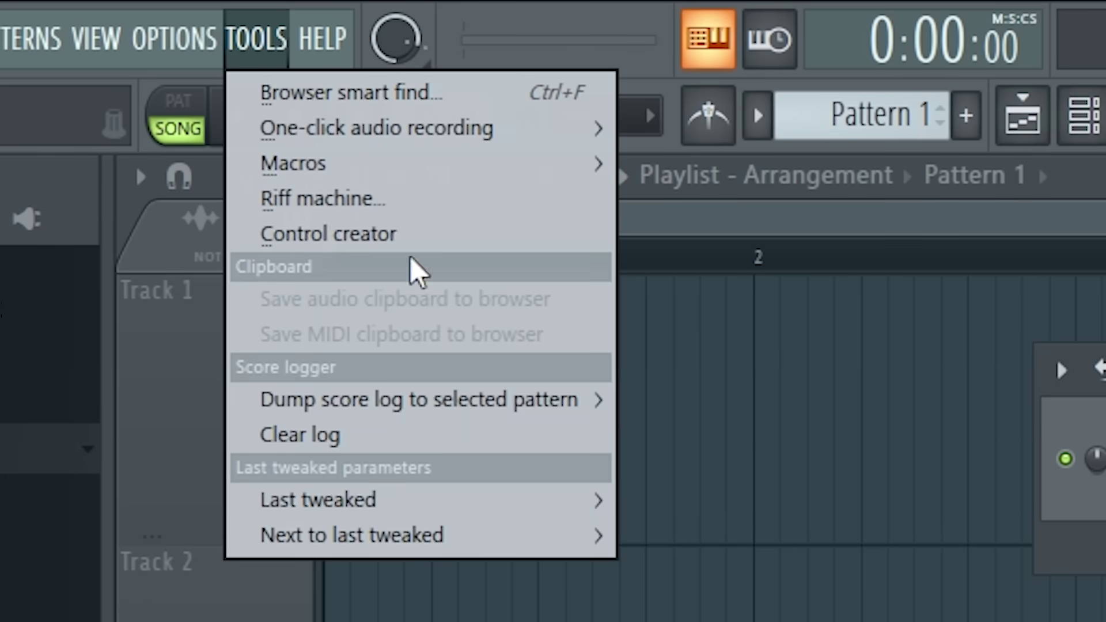
mouse_move(471, 407)
left_click(818, 408)
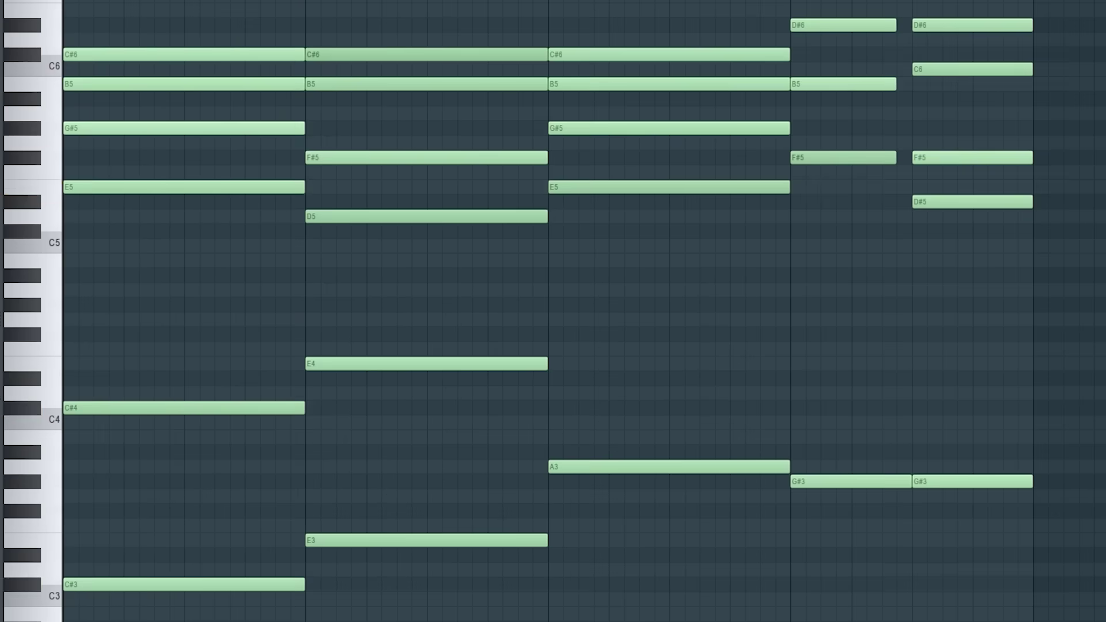
key("space")
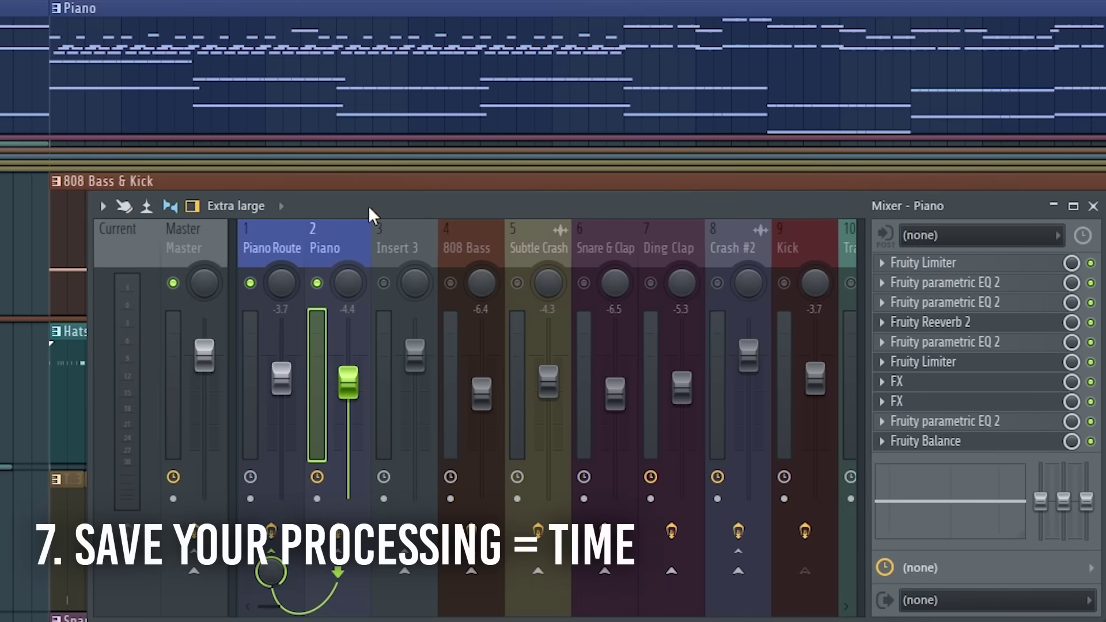
Play back the song, then solo the Insert 3 mixer track and listen to it on its own
key("space")
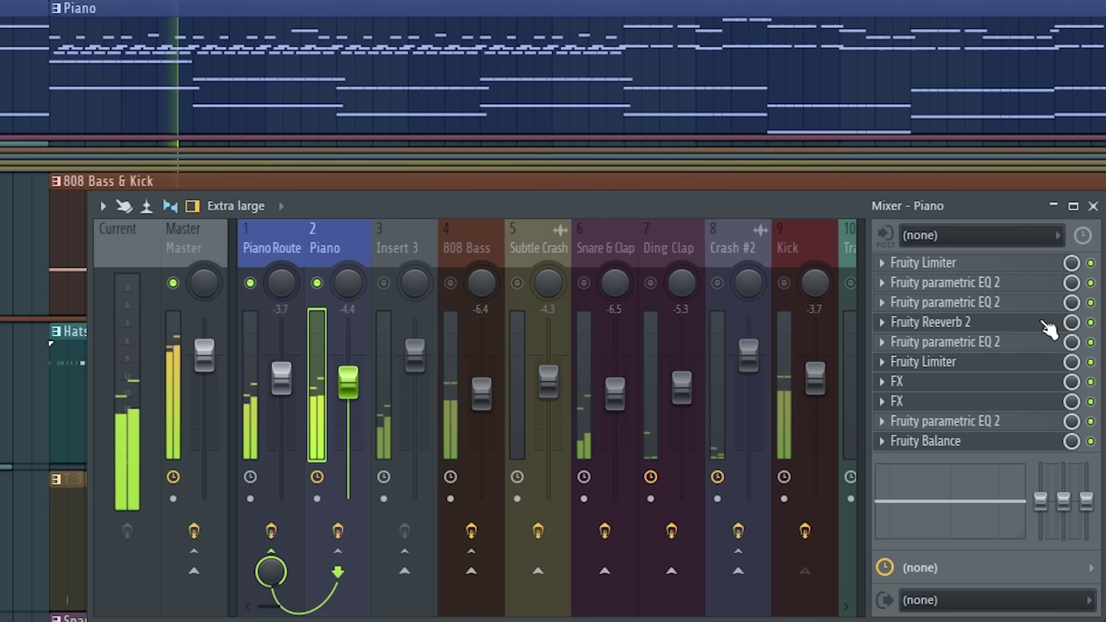
key("space")
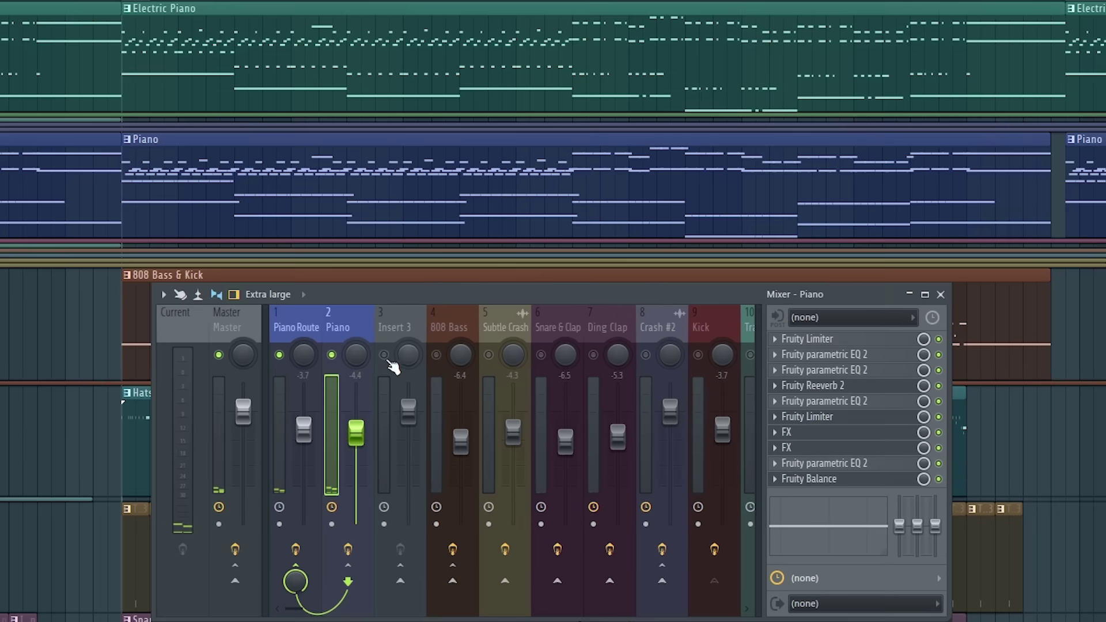
right_click(384, 355)
key("space")
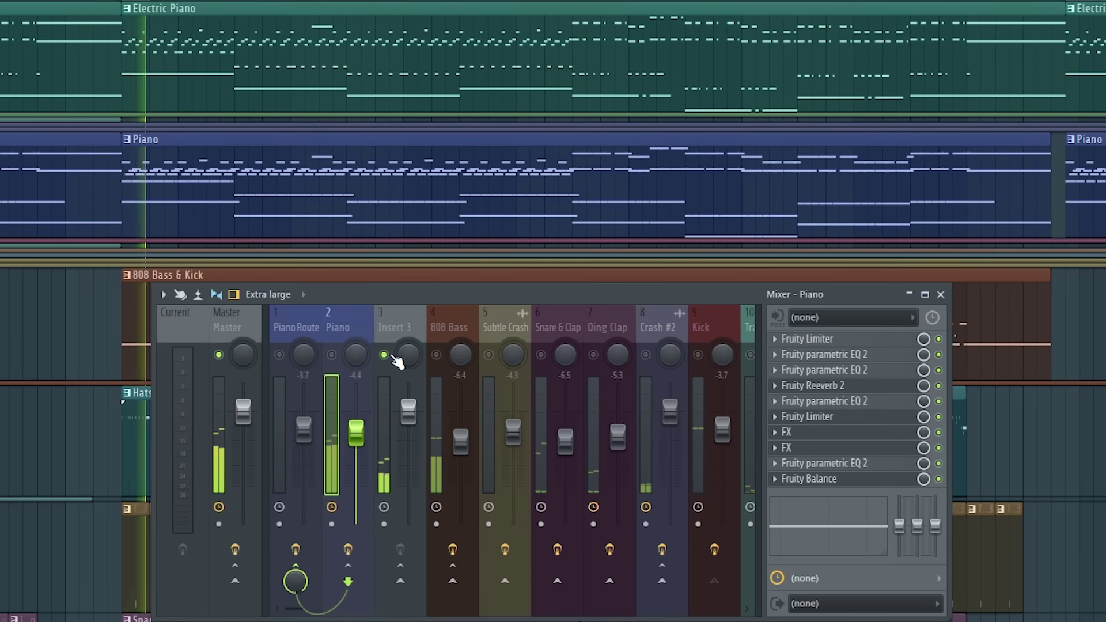
key("space")
Route the Insert 3 mixer track to the Piano track instead of the Master, and play it back
left_click(401, 329)
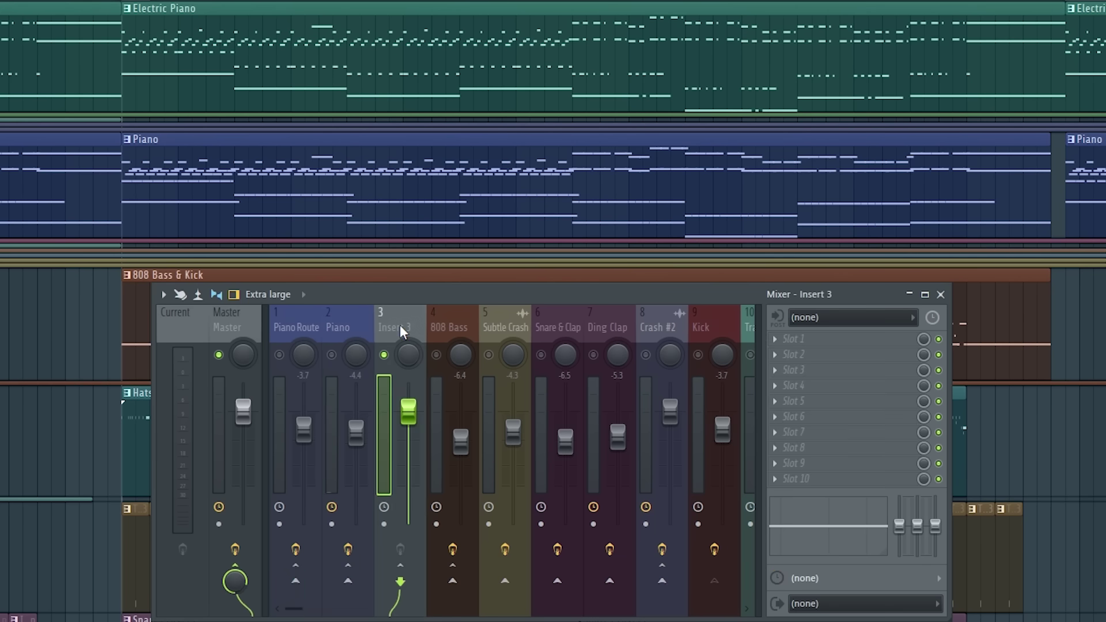
left_click(352, 324)
left_click(387, 324)
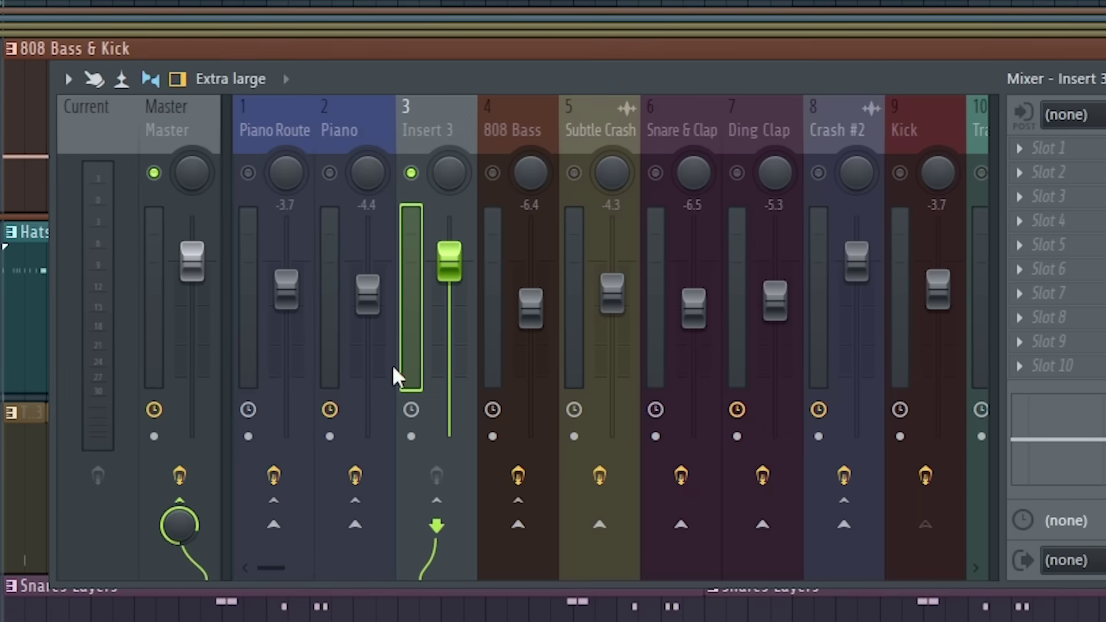
left_click(193, 511)
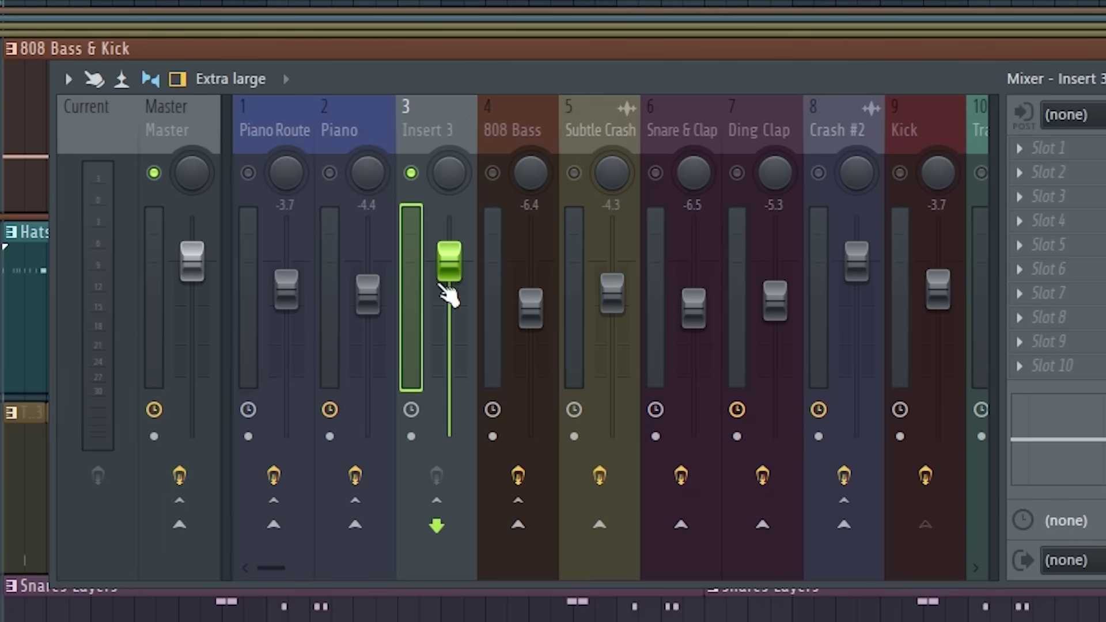
left_click(355, 525)
key("space")
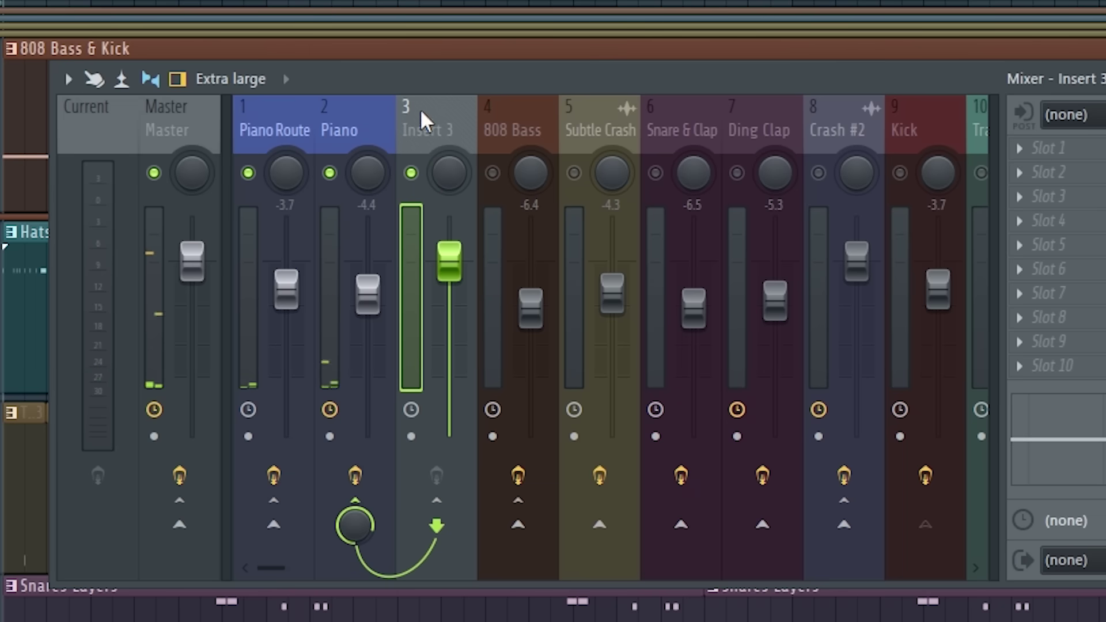
Select the Piano mixer track and examine the Fruity parametric EQ 2 just below Fruity Reeverb 2
left_click(329, 115)
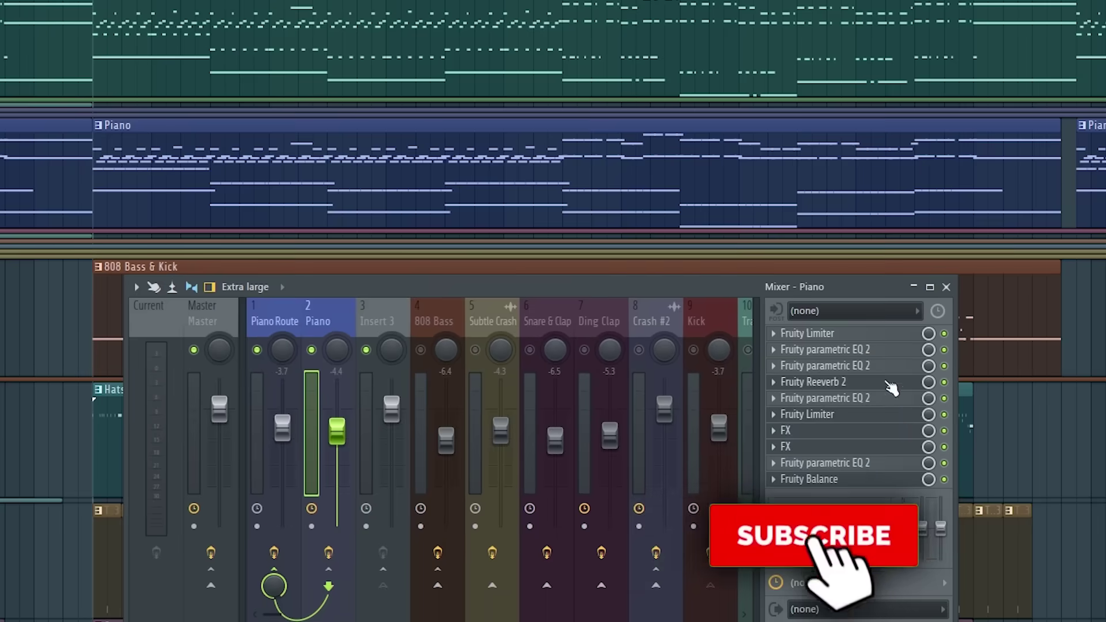
left_click(893, 398)
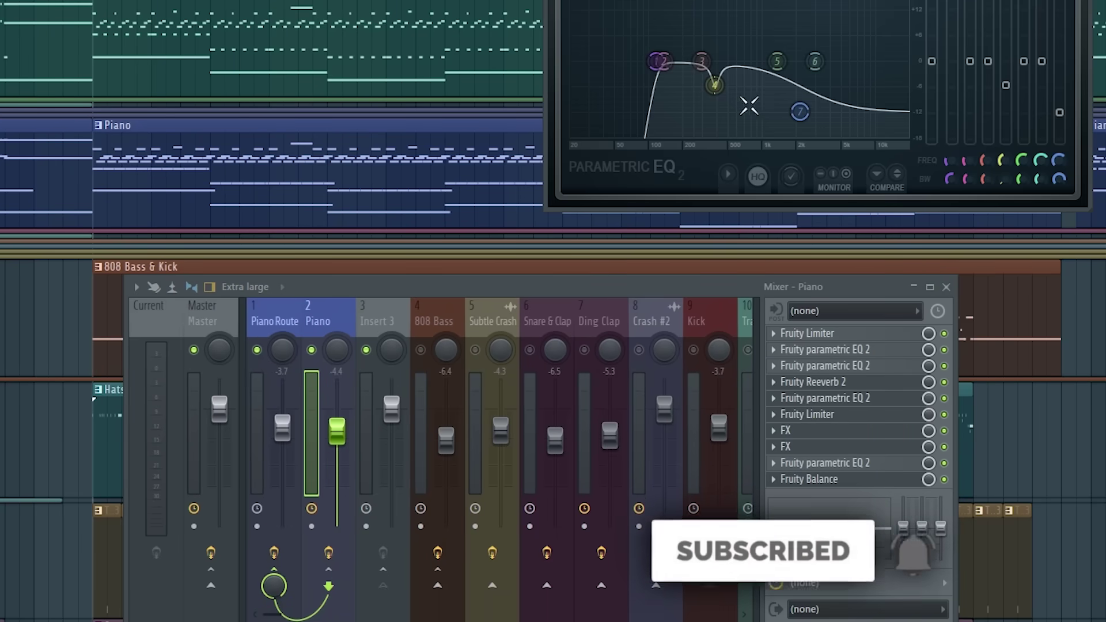
left_click_drag(353, 283, 344, 286)
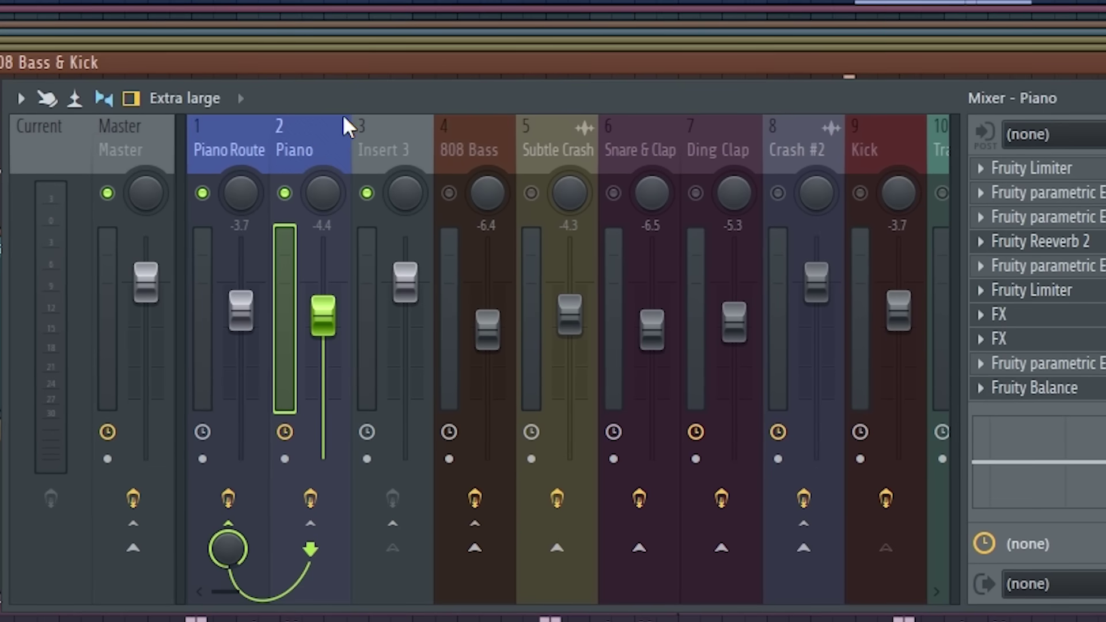
Copy the Piano mixer track's state, including its effects, onto the Insert 3 track
right_click(310, 143)
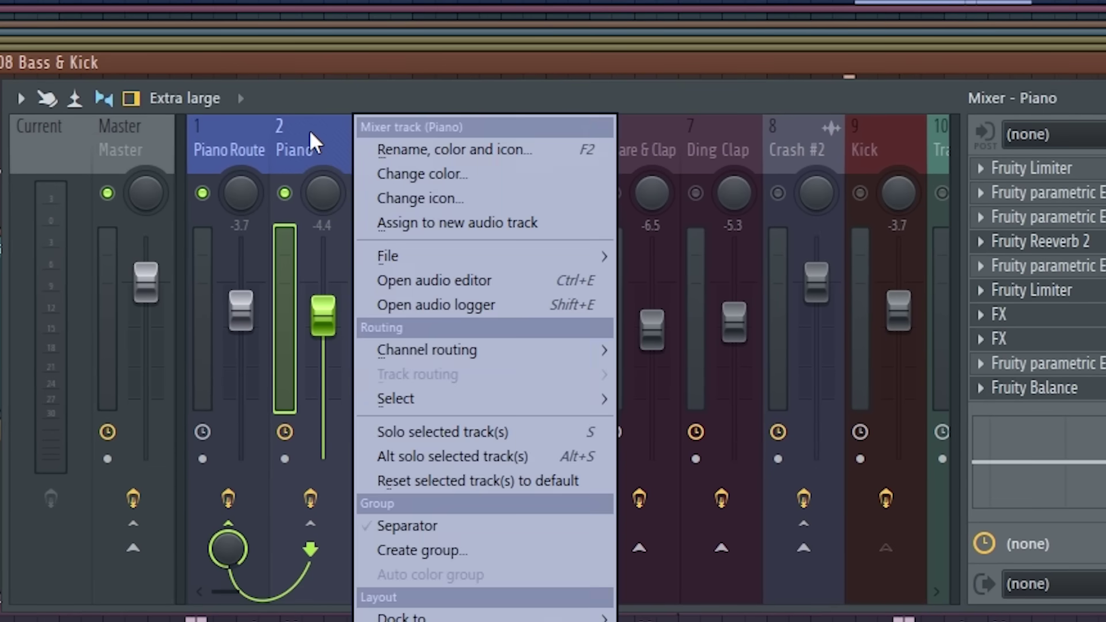
mouse_move(489, 251)
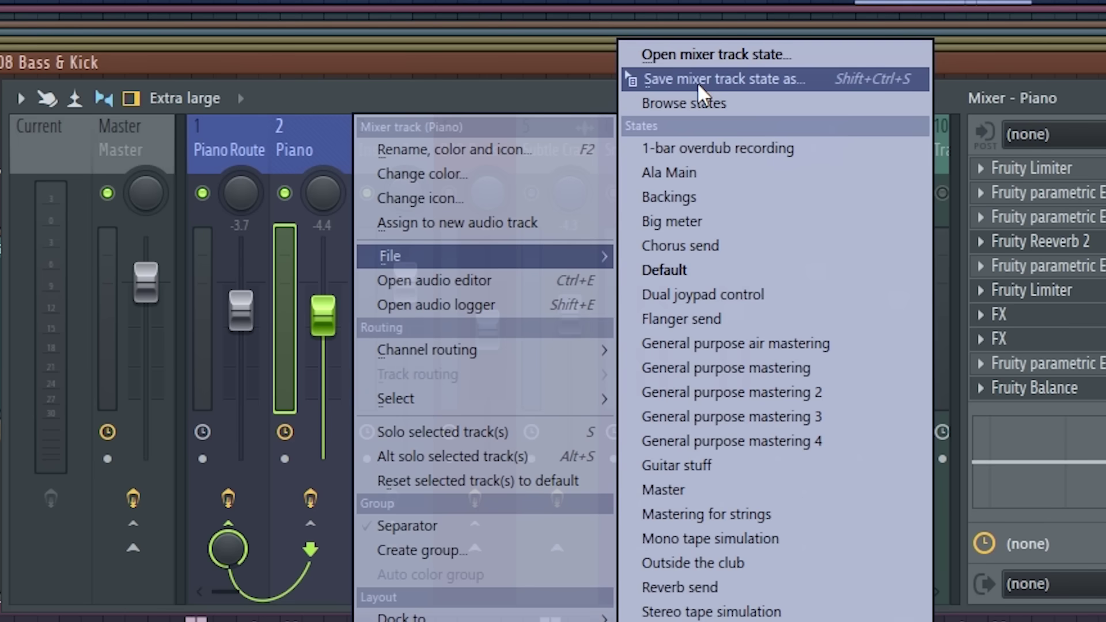
left_click_drag(716, 83, 382, 140)
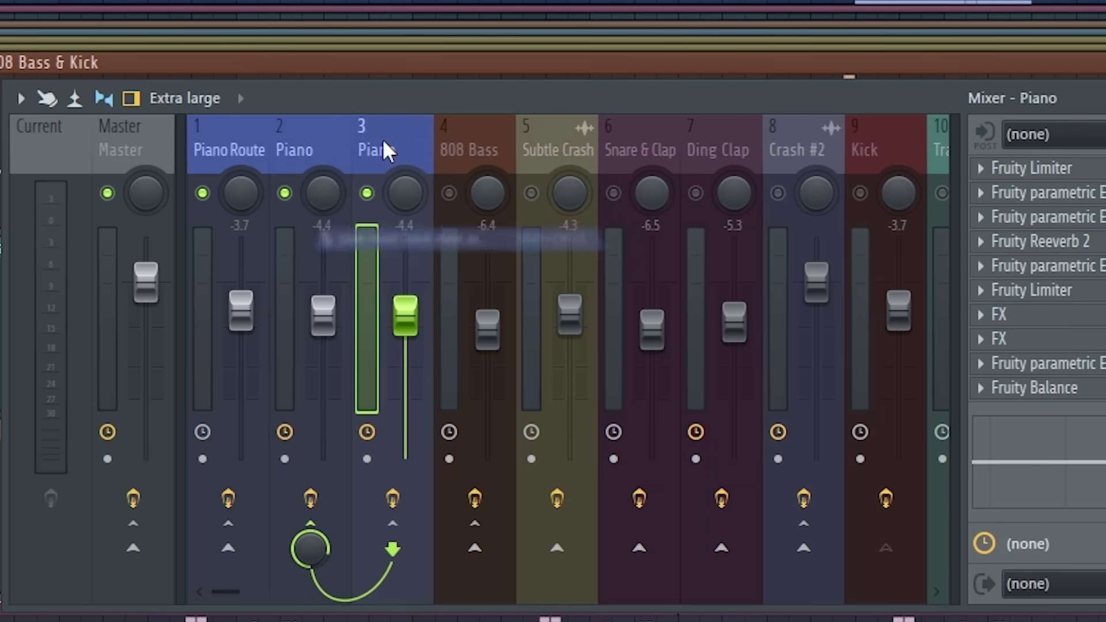
Rename mixer track 3 as Electric Piano
key("F2")
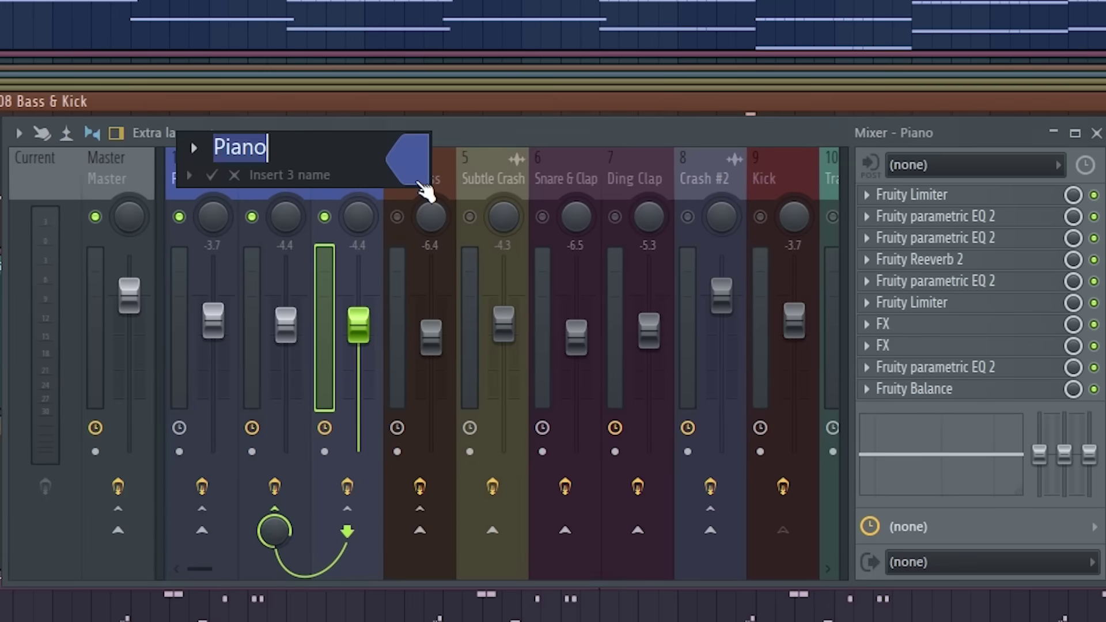
type("Electric Piano")
key("Return")
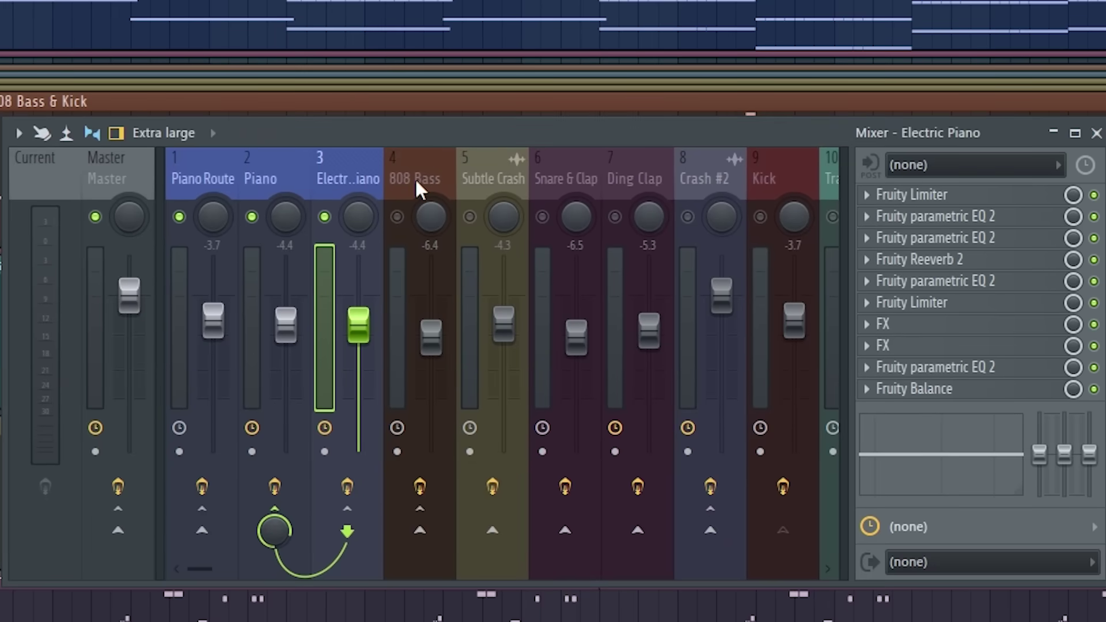
Compare the Piano and Electric Piano mixer tracks, and view the Electric Piano's Fruity parametric EQ 2 below the reverb
left_click(274, 173)
left_click(352, 170)
left_click(300, 165)
left_click(361, 167)
left_click(971, 281)
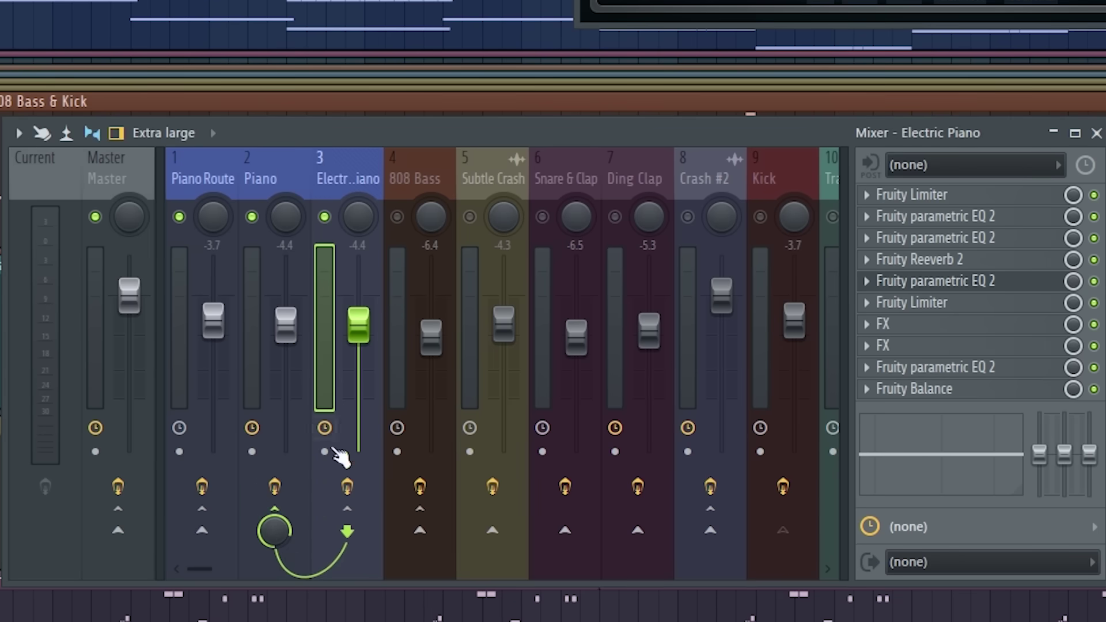
Remove the Electric Piano track's send to Piano and route it to the Master
left_click(275, 523)
left_click(119, 529)
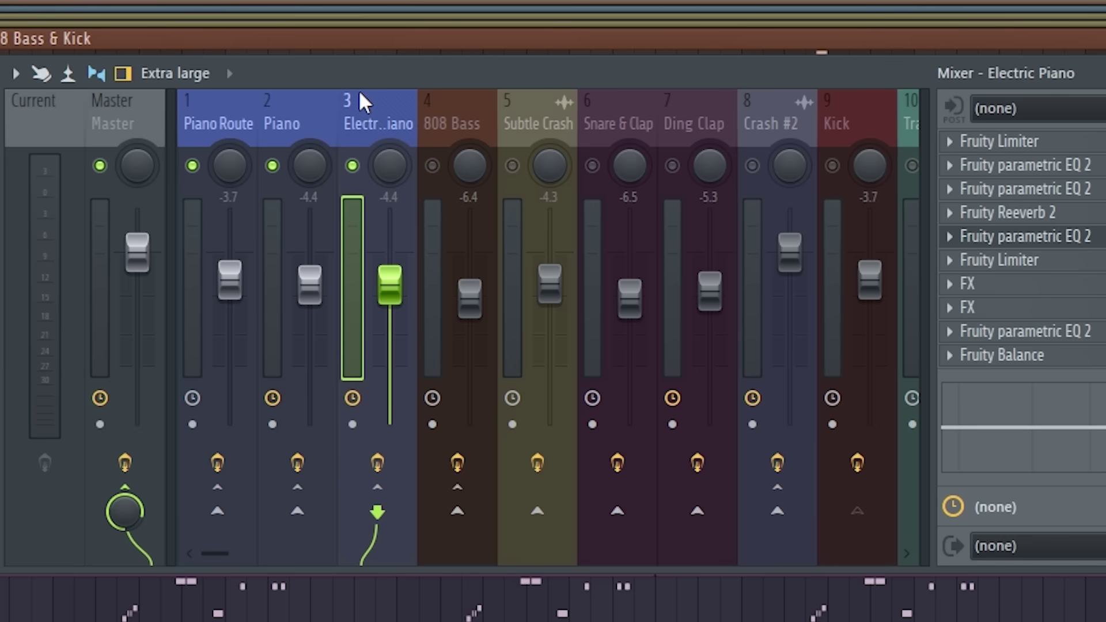
Save the Piano mixer track's state in the Mixer presets folder with the file name Piano
left_click(280, 106)
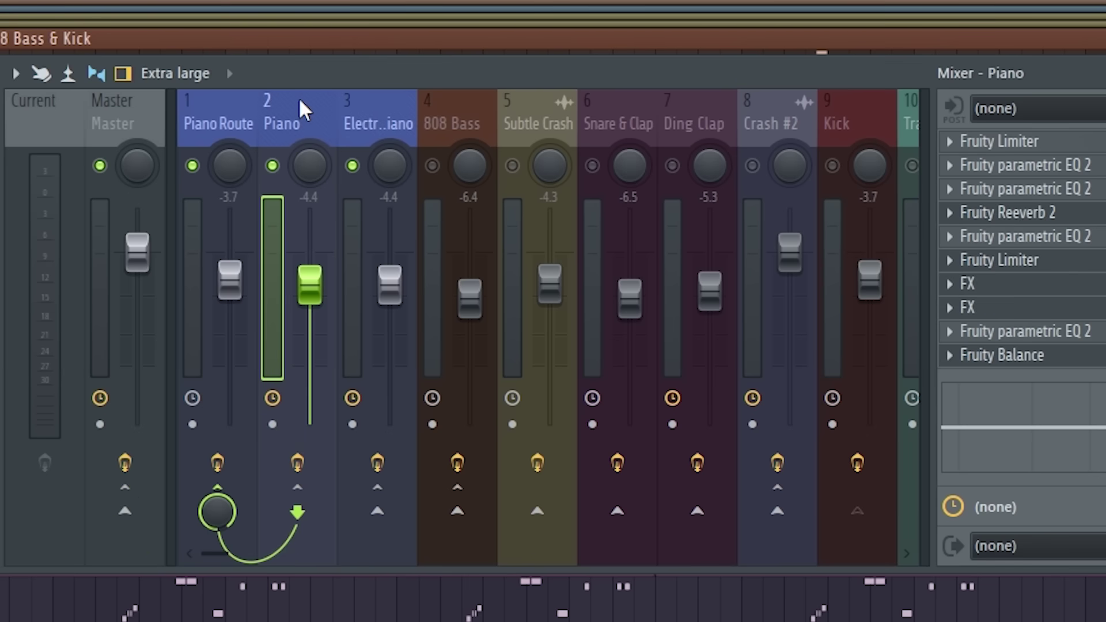
right_click(288, 101)
left_click(284, 110)
right_click(283, 108)
mouse_move(444, 225)
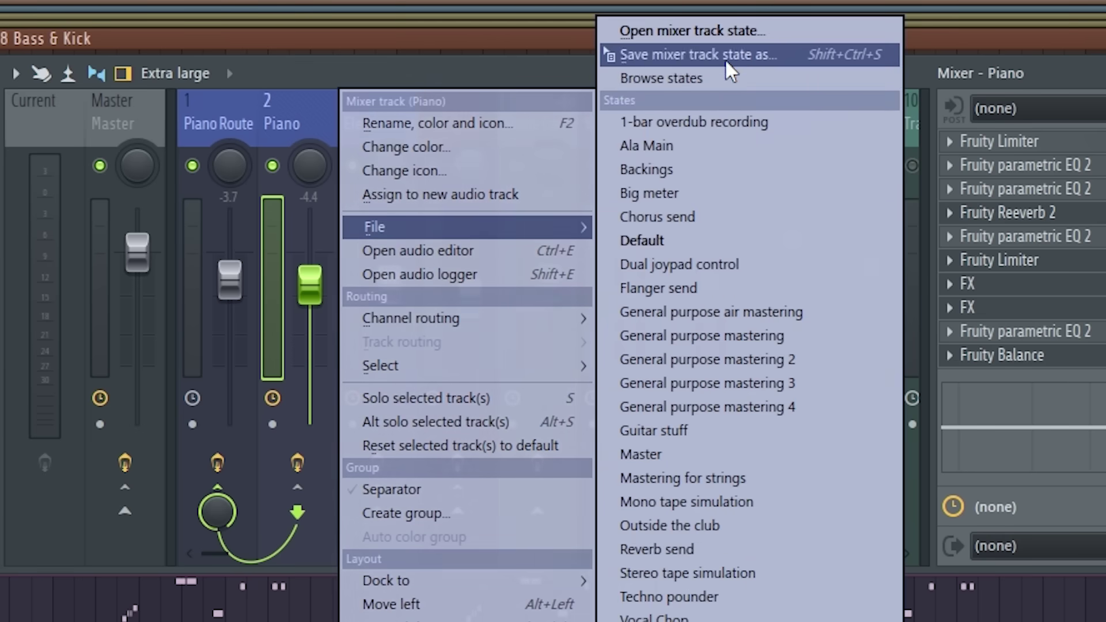
left_click(742, 55)
type("Piano")
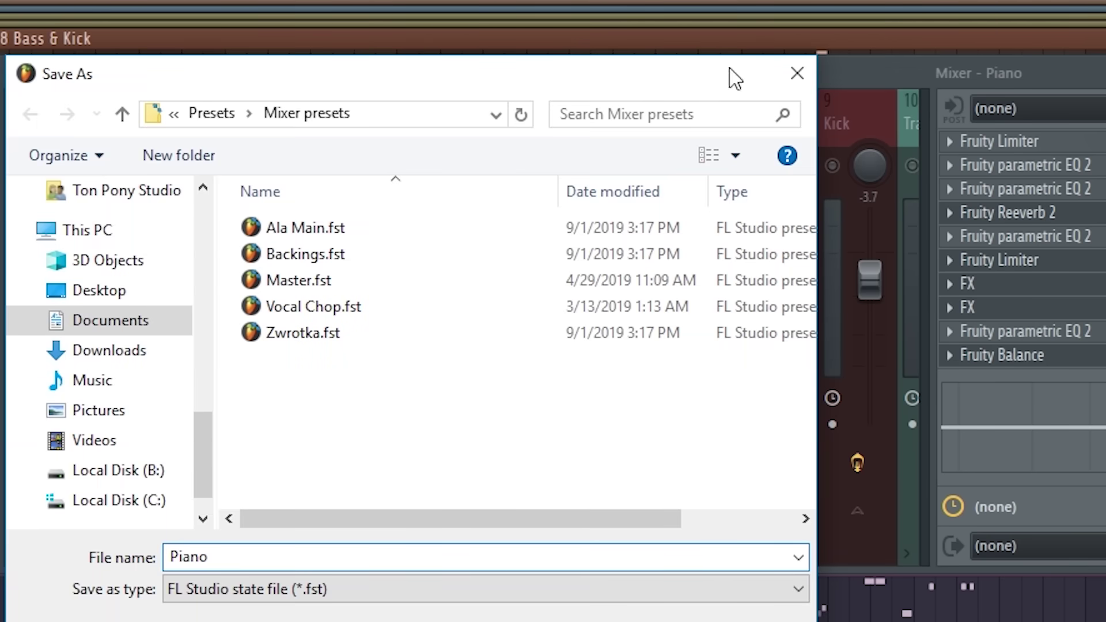
key("Return")
Load the saved Piano state onto the Piano mixer track
right_click(306, 115)
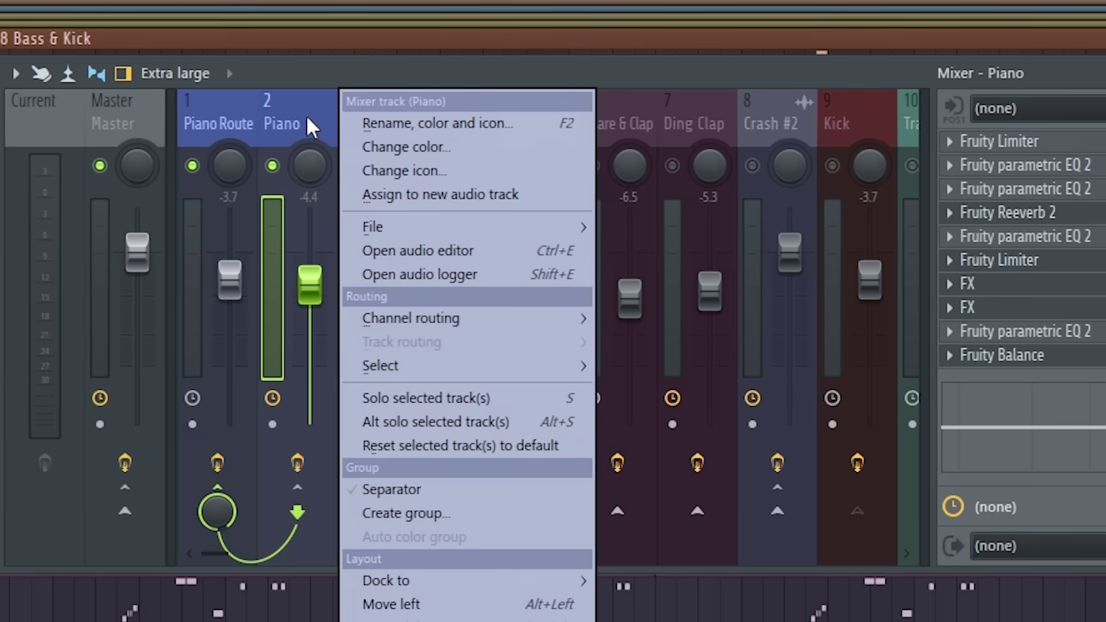
mouse_move(428, 222)
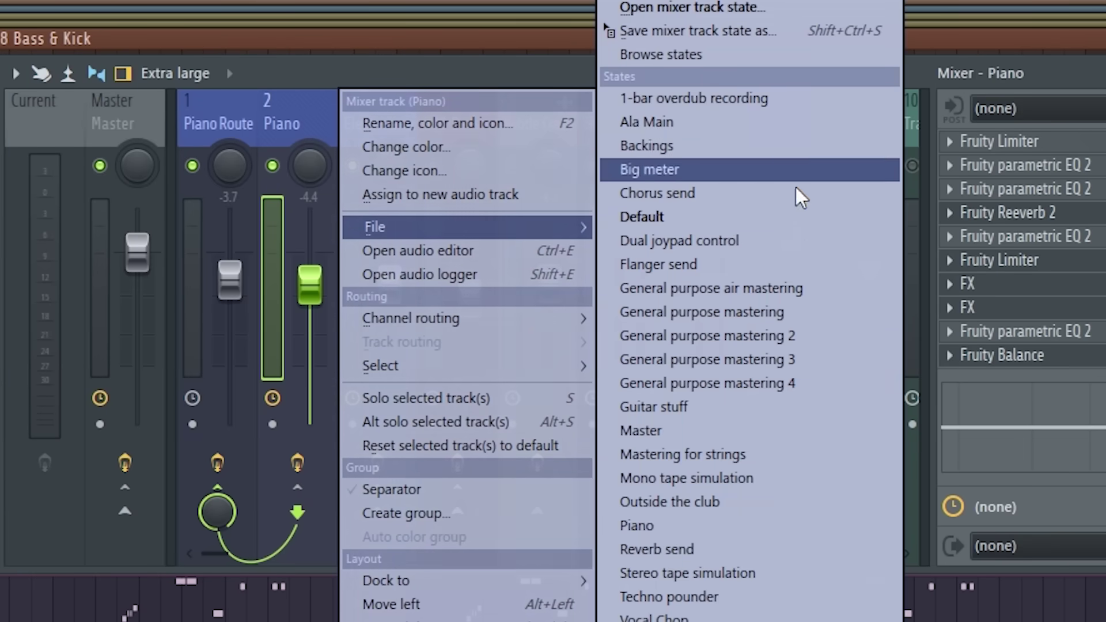
left_click(731, 523)
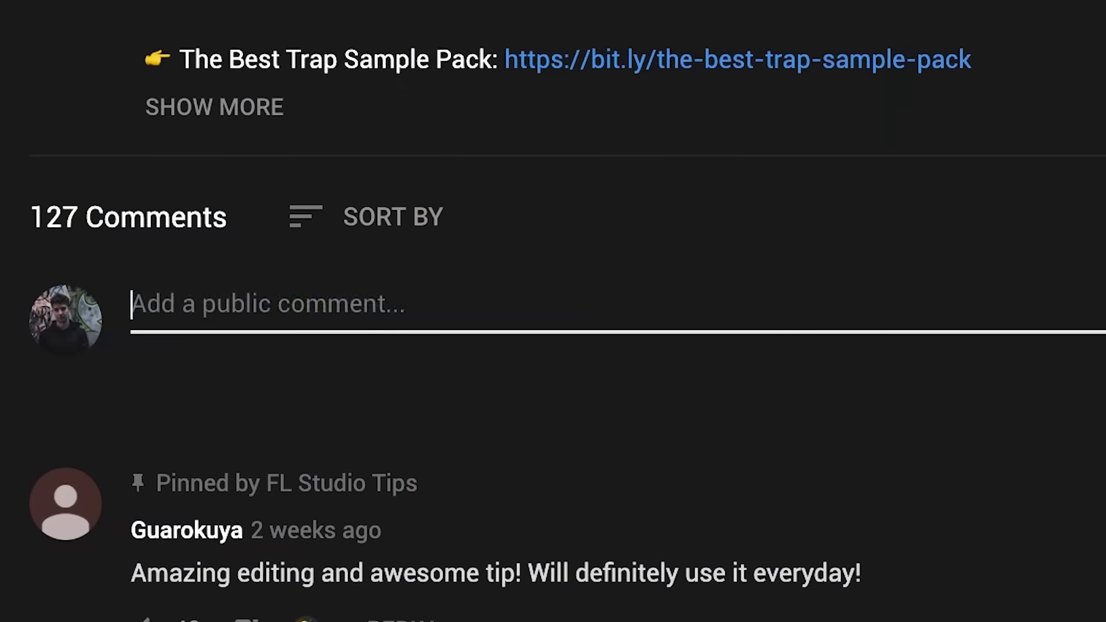
Switch to the YouTube video page and post a public comment beginning "Show me more"
type("Show me more s")
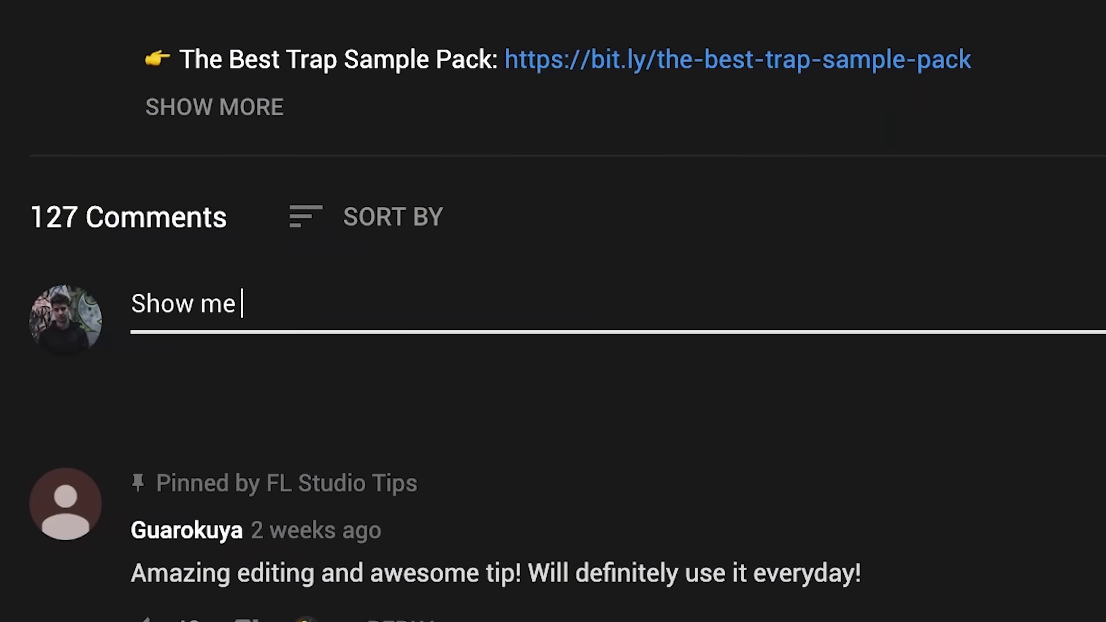
left_click(857, 390)
Like the YouTube video, subscribe to its channel, and turn on the channel's notifications
left_click(327, 311)
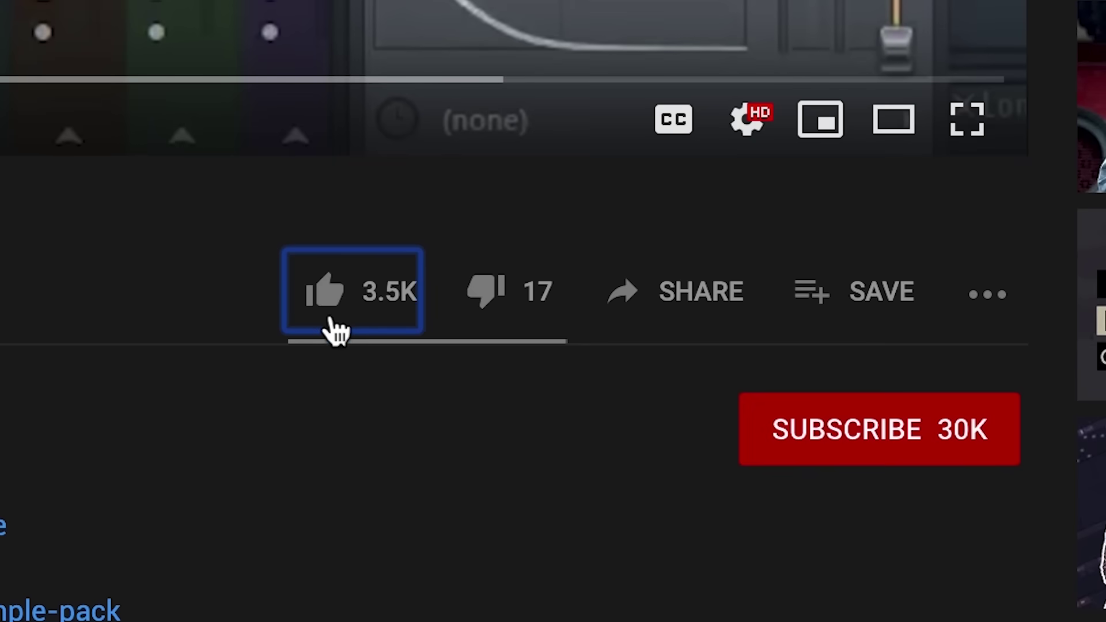
left_click(848, 452)
left_click(988, 447)
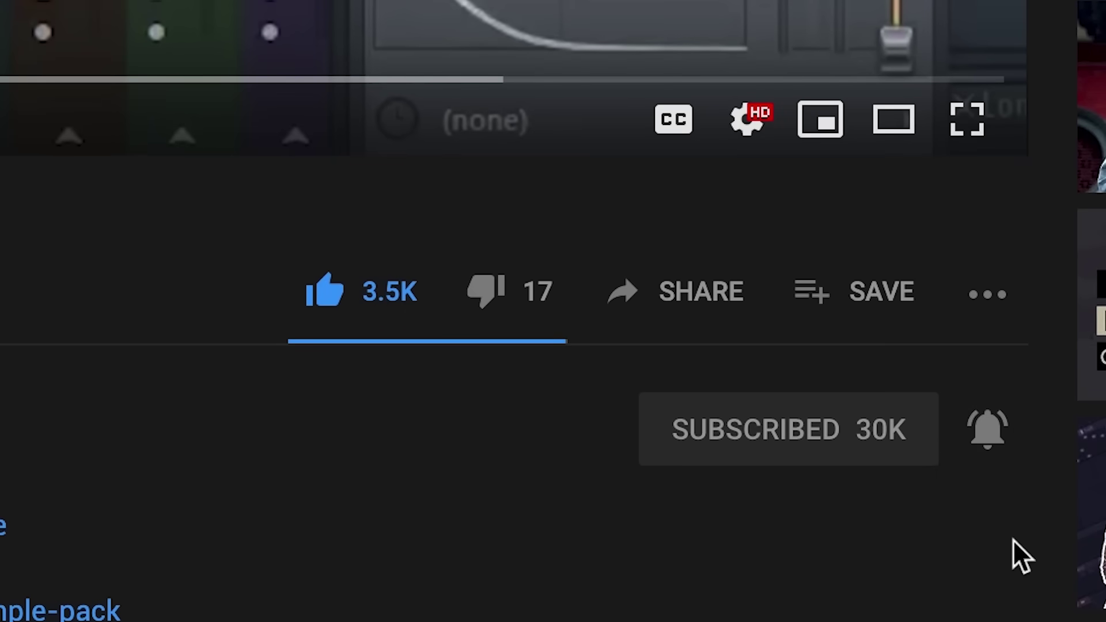